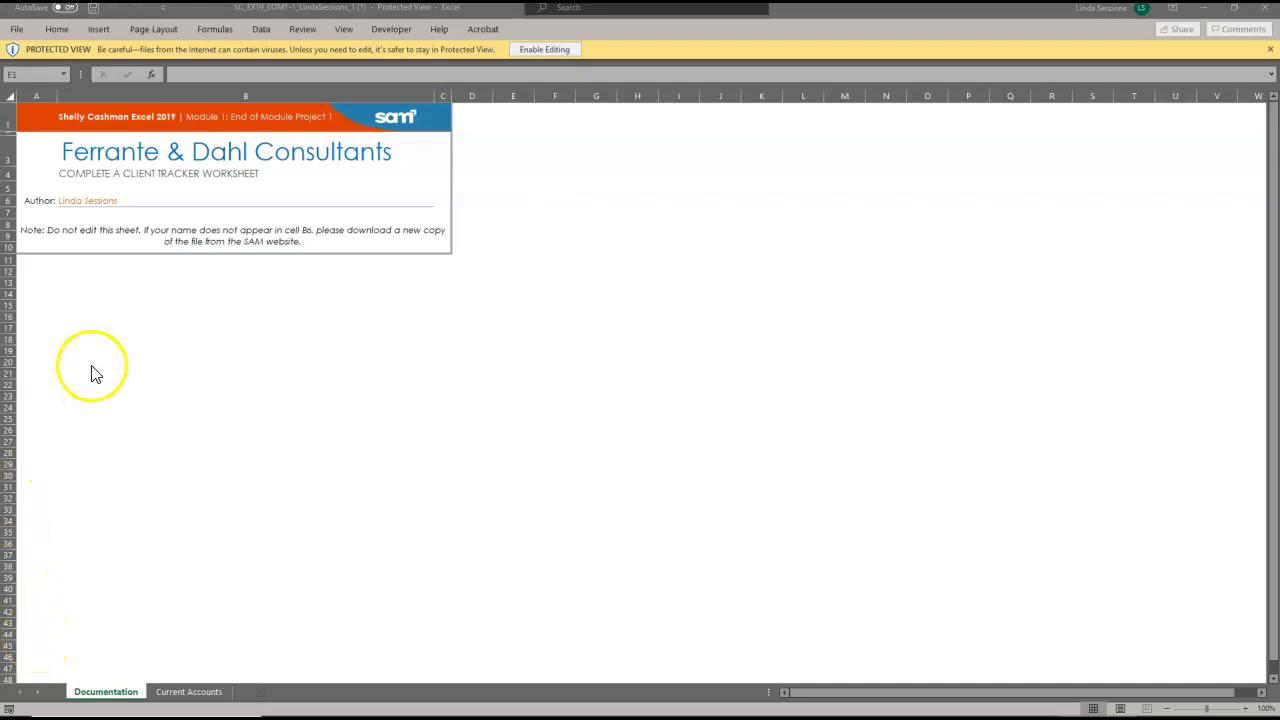
Enable editing on the downloaded Ferrante & Dahl workbook to leave Protected View.
click(538, 48)
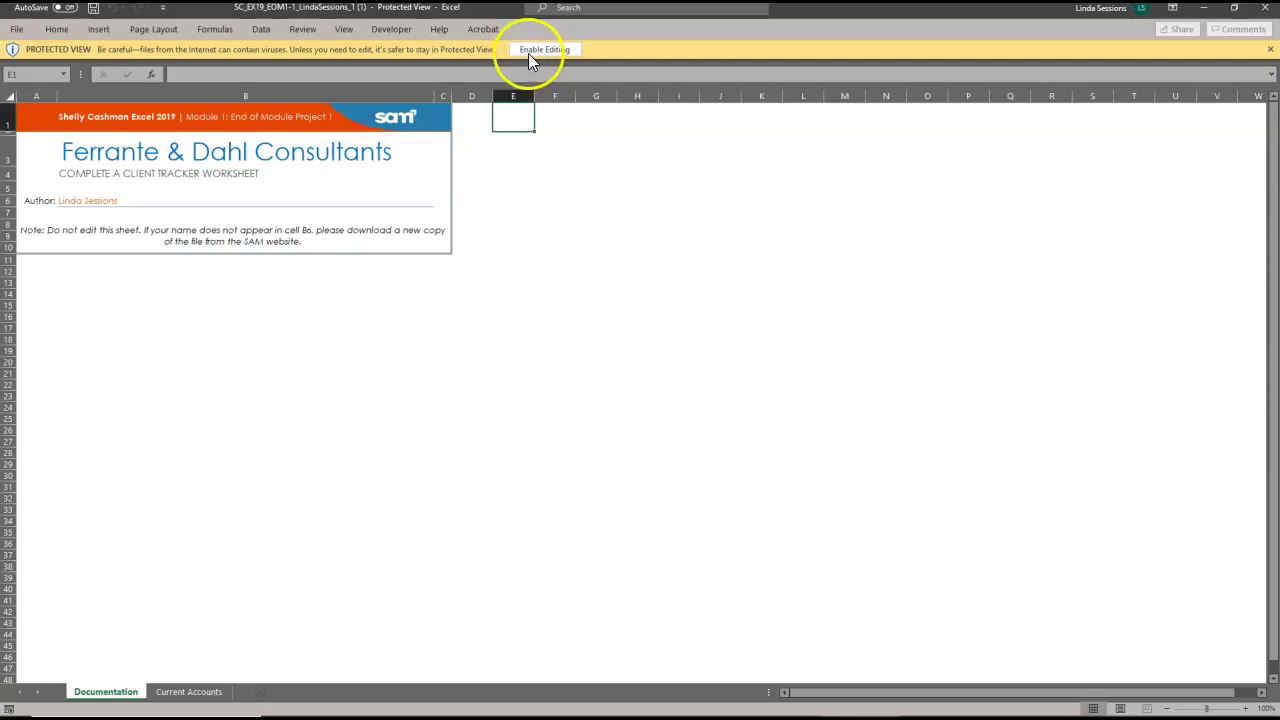
click(538, 48)
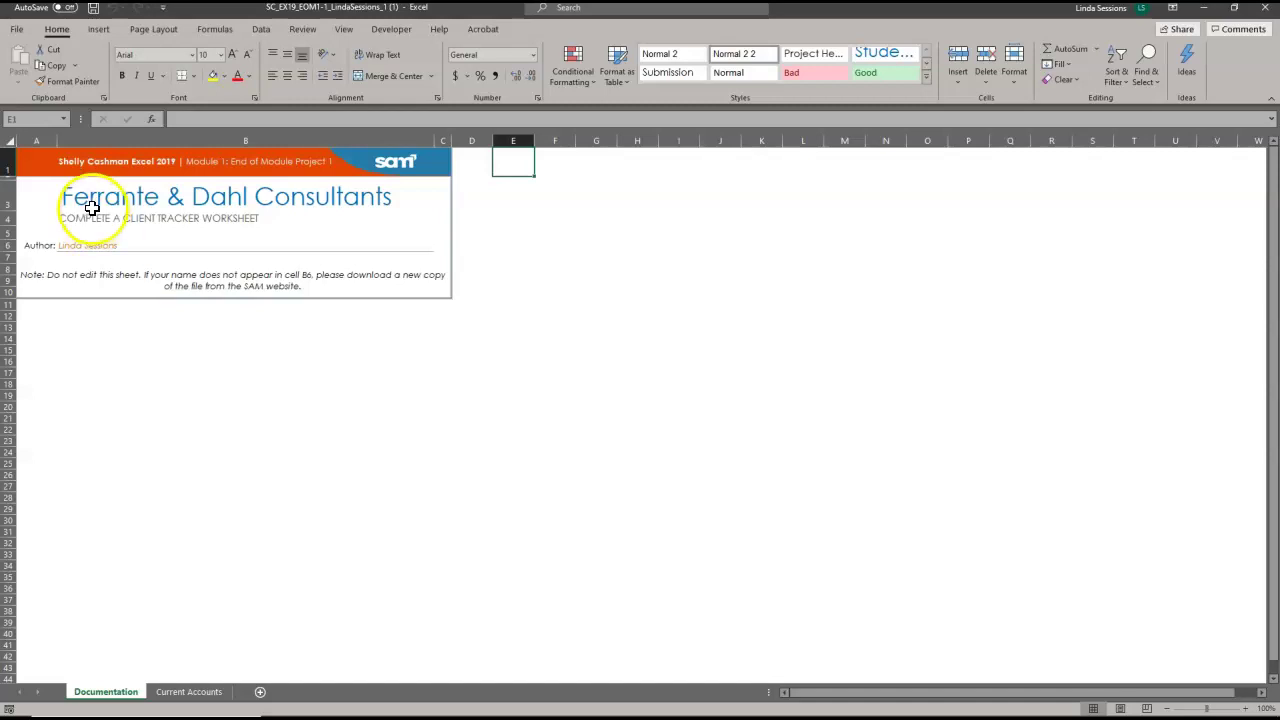
Start a Save As to the Desktop and create a new folder named Excel FL 2020.
click(20, 29)
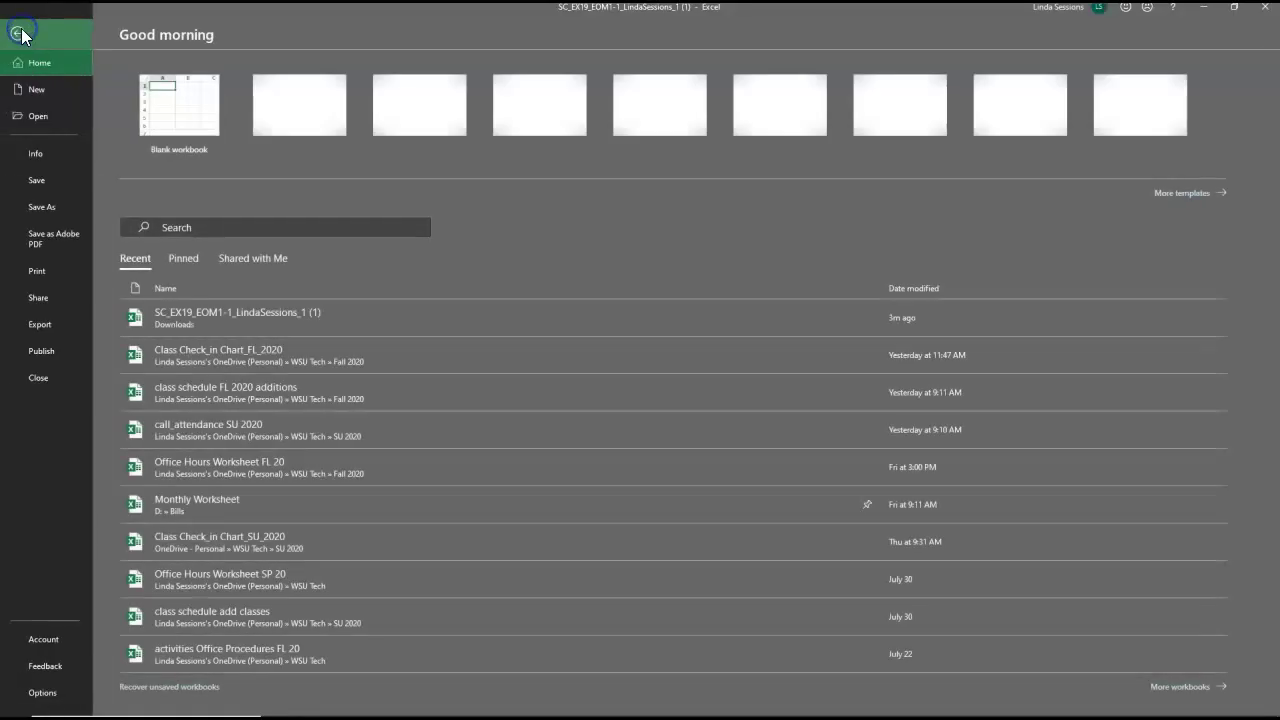
click(49, 207)
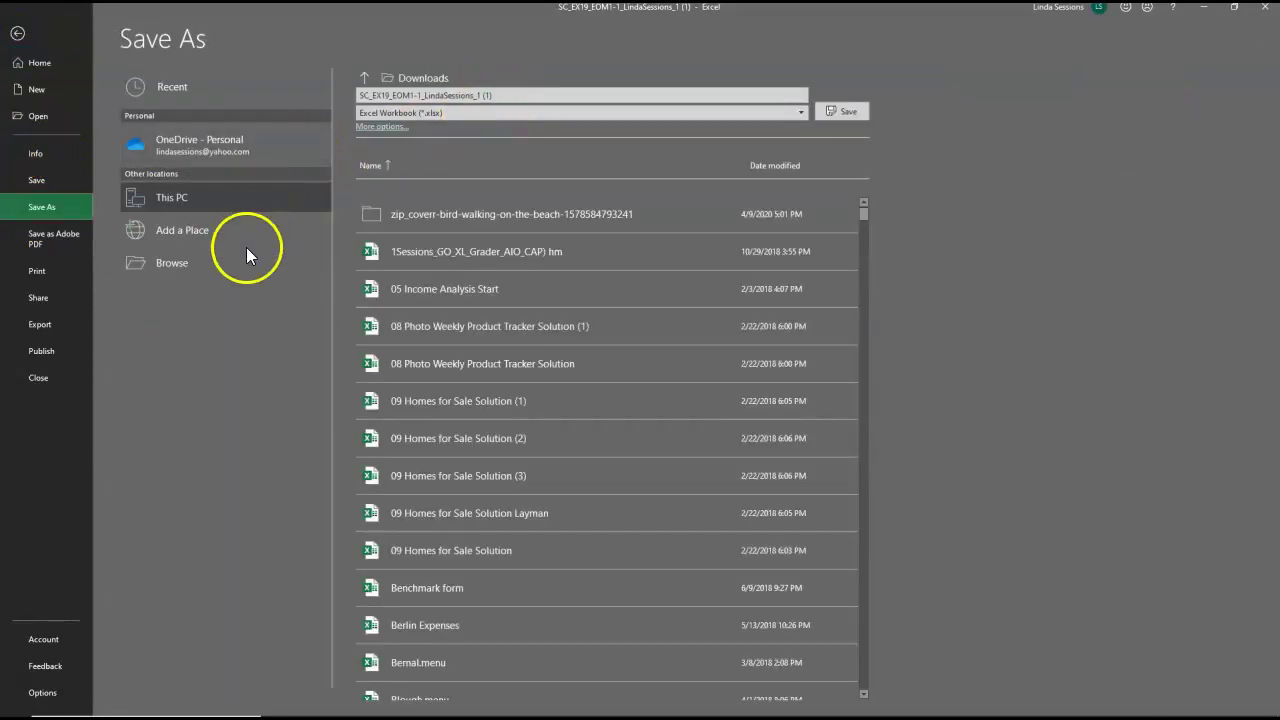
click(176, 265)
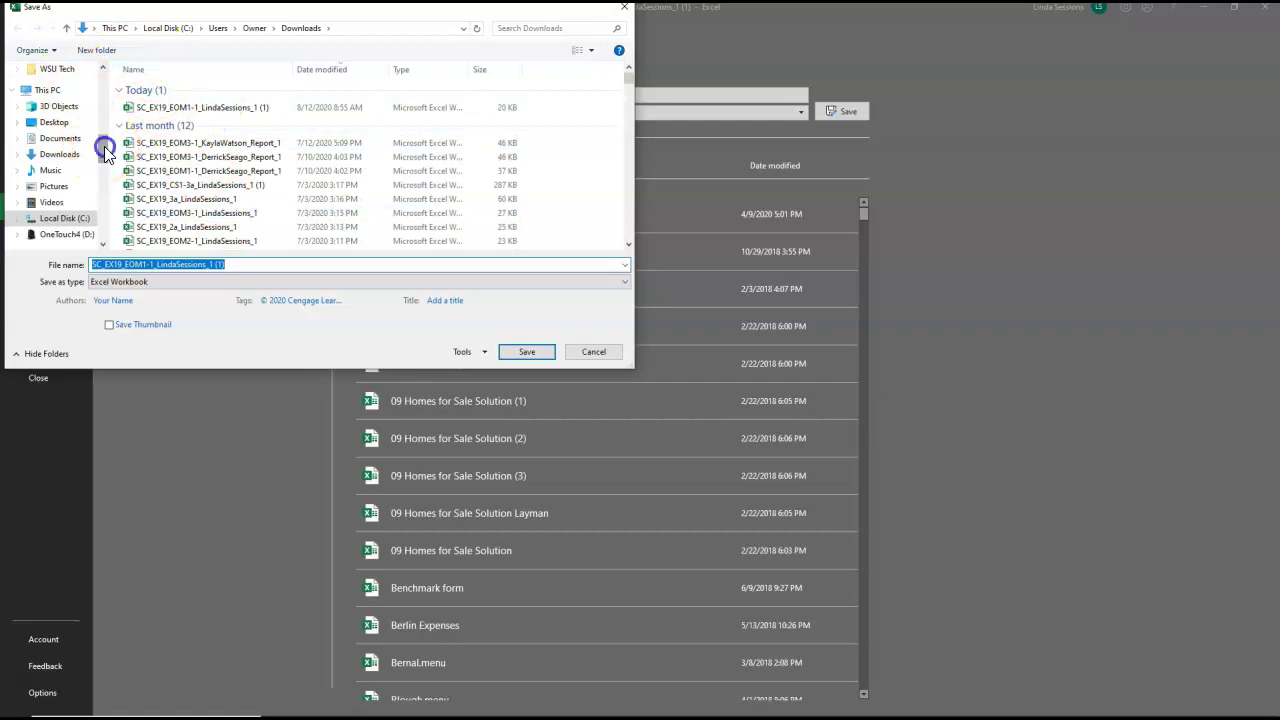
drag(104, 146, 105, 63)
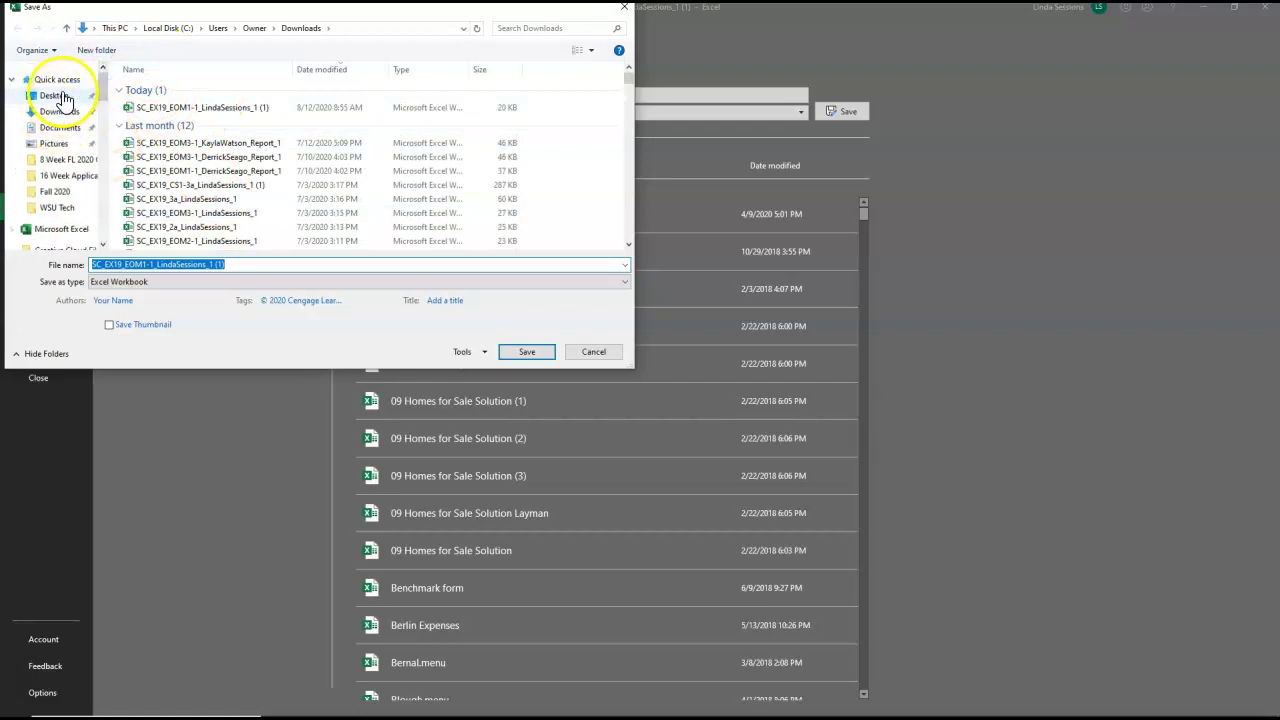
click(58, 96)
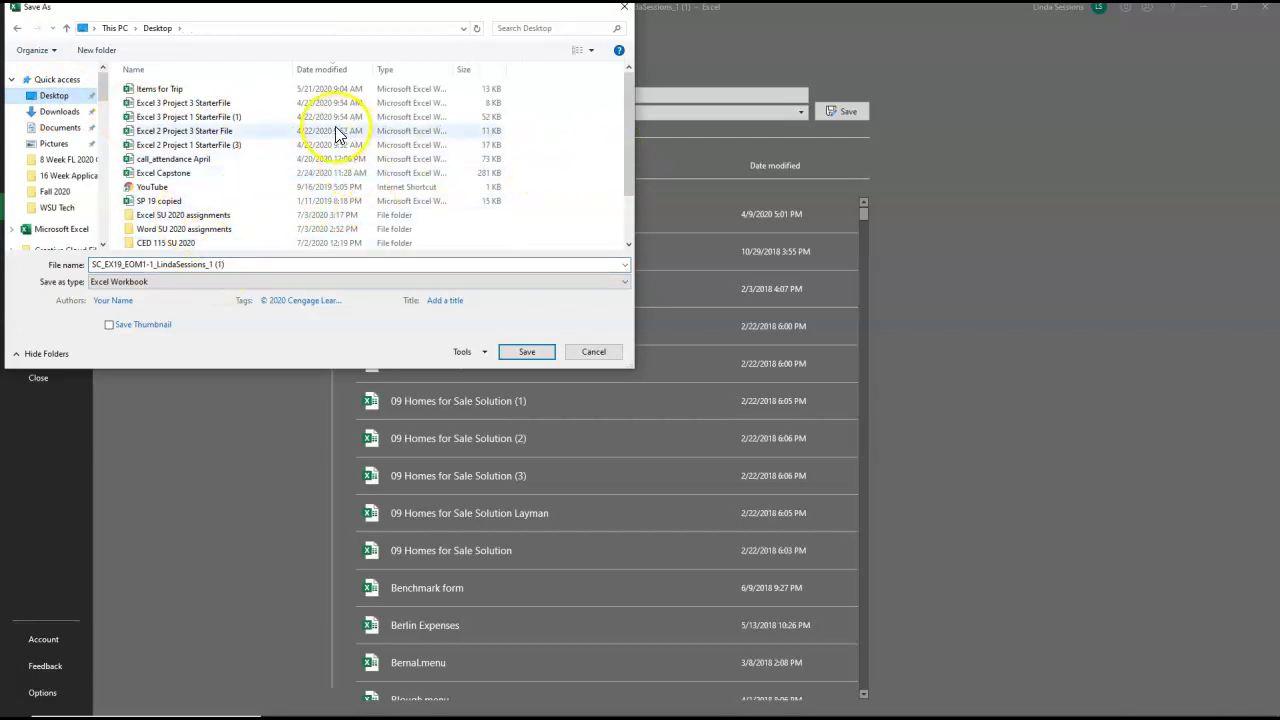
click(100, 50)
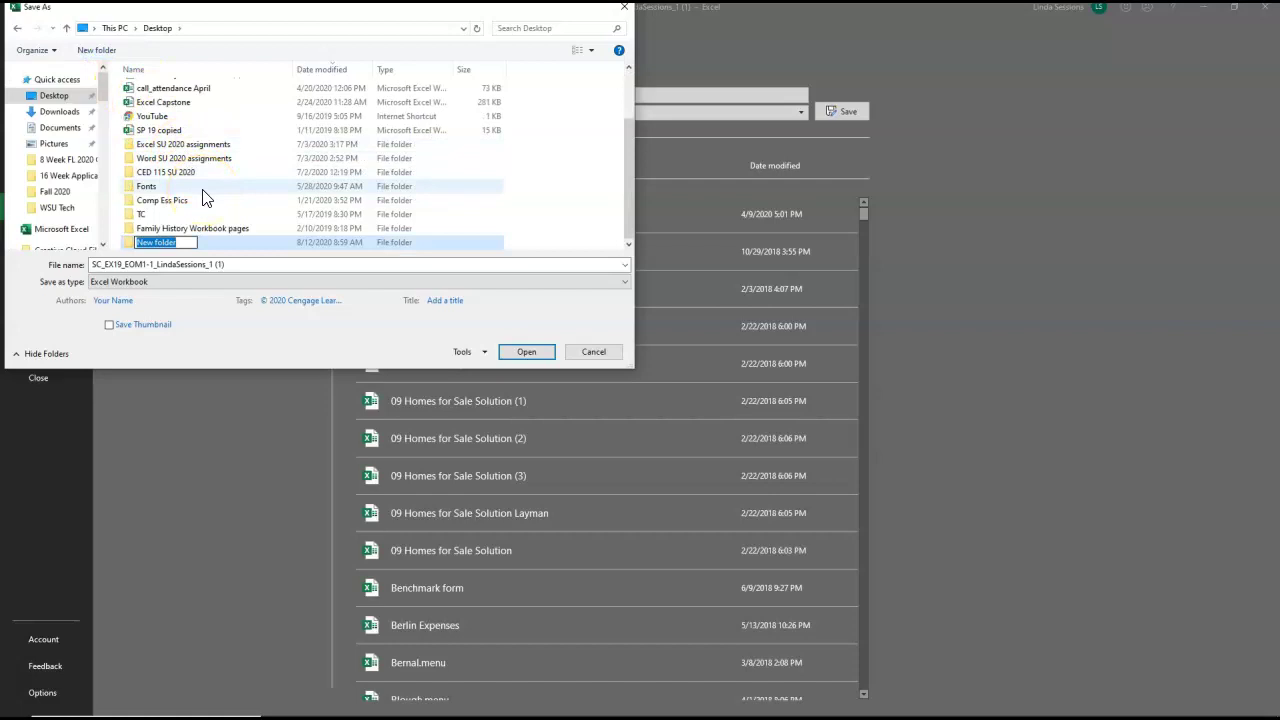
text(Excel FL 2020)
click(293, 218)
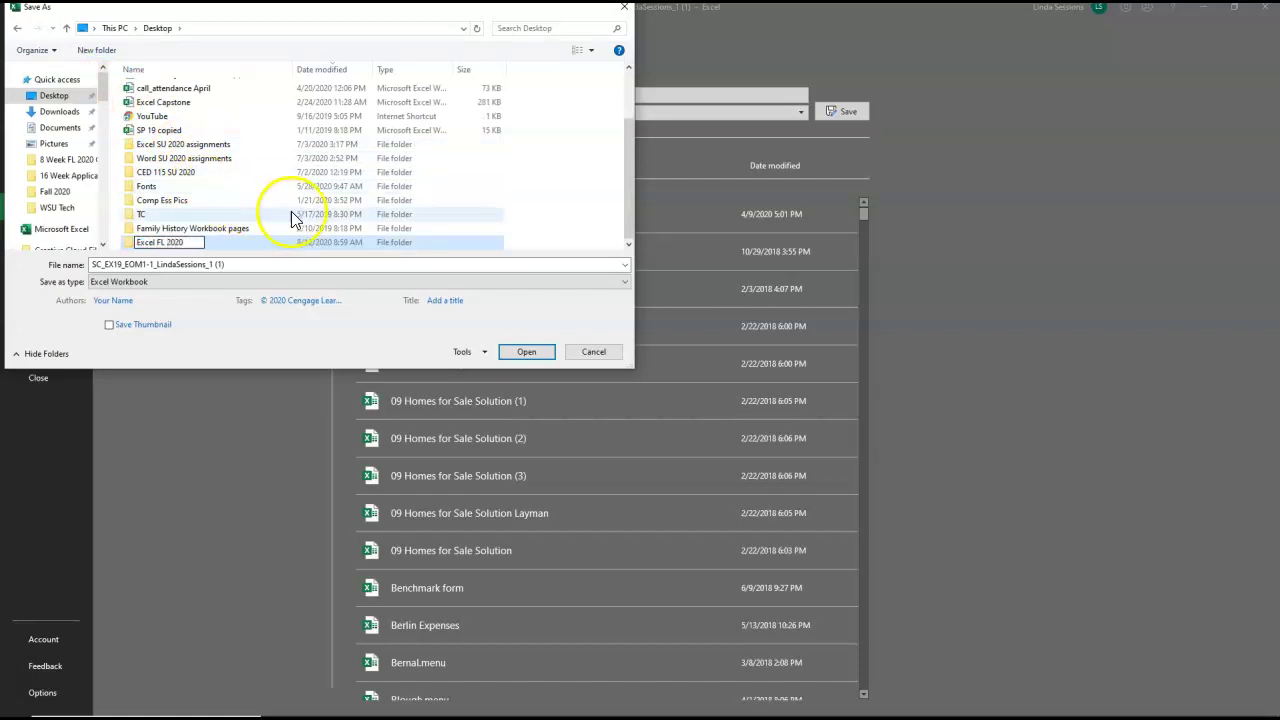
click(531, 357)
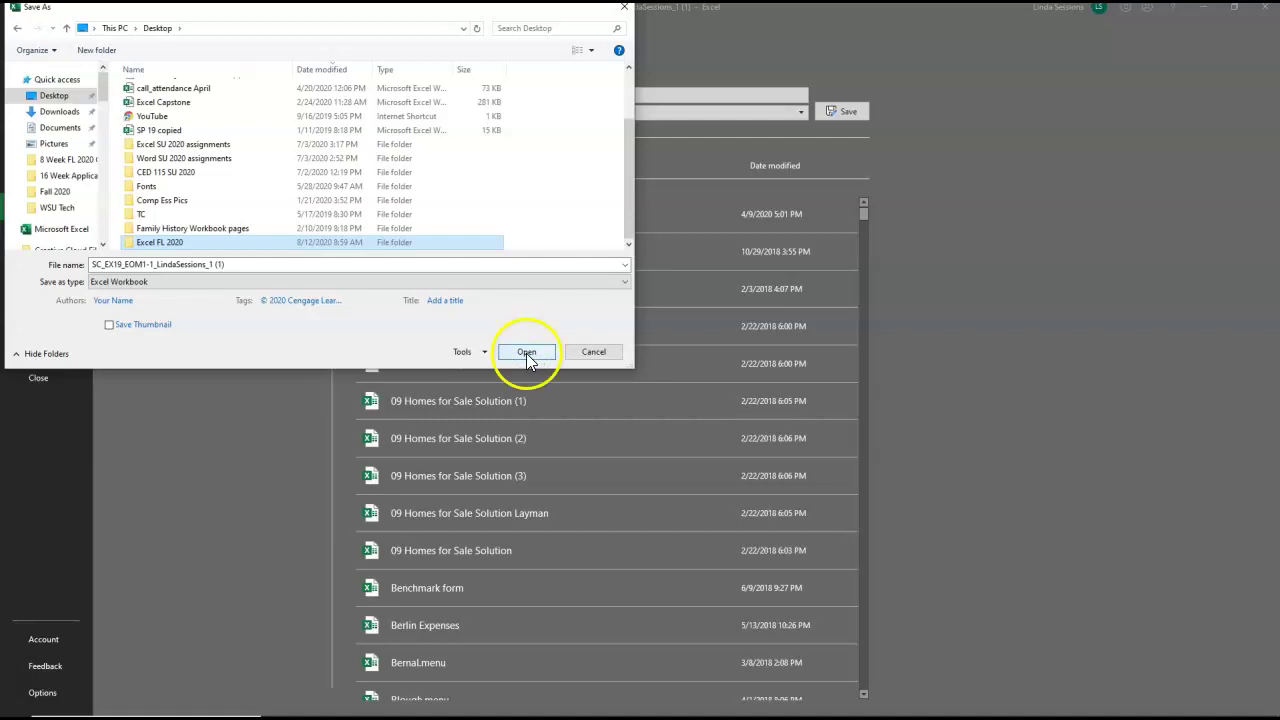
Inside the Excel FL 2020 folder, change the file name ending to _2.
click(131, 243)
click(131, 243)
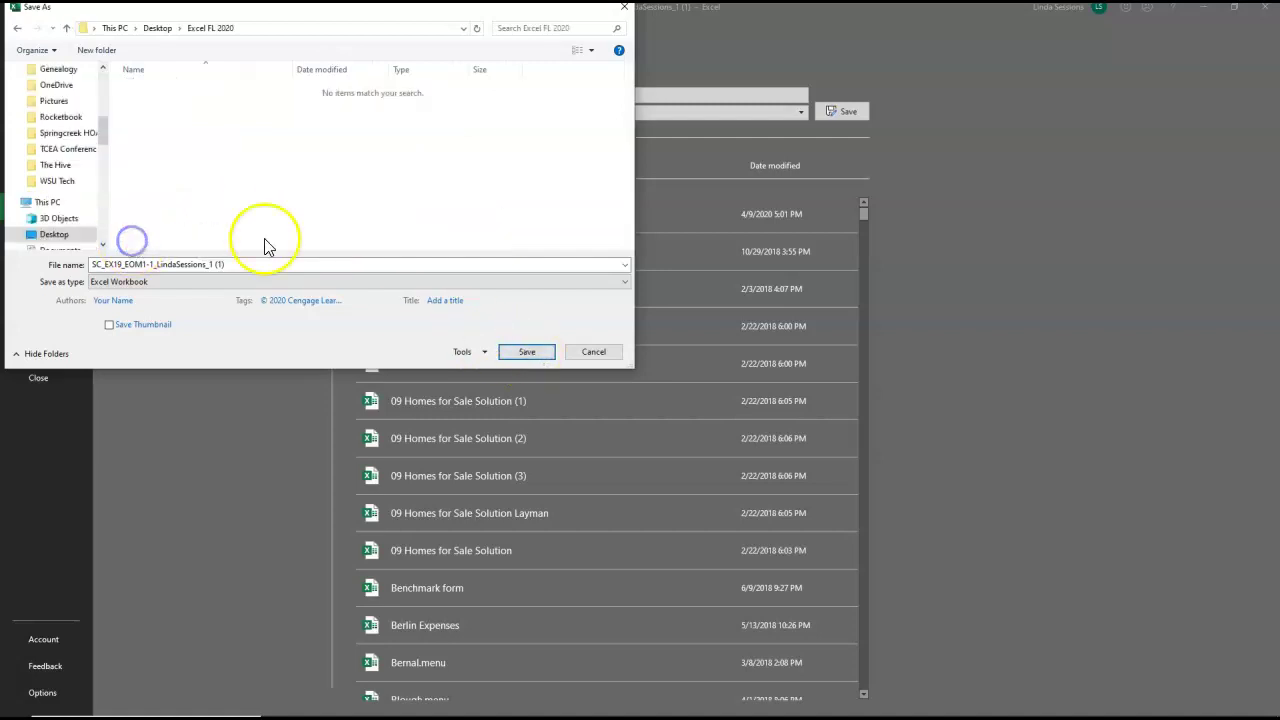
click(239, 263)
double_click(239, 263)
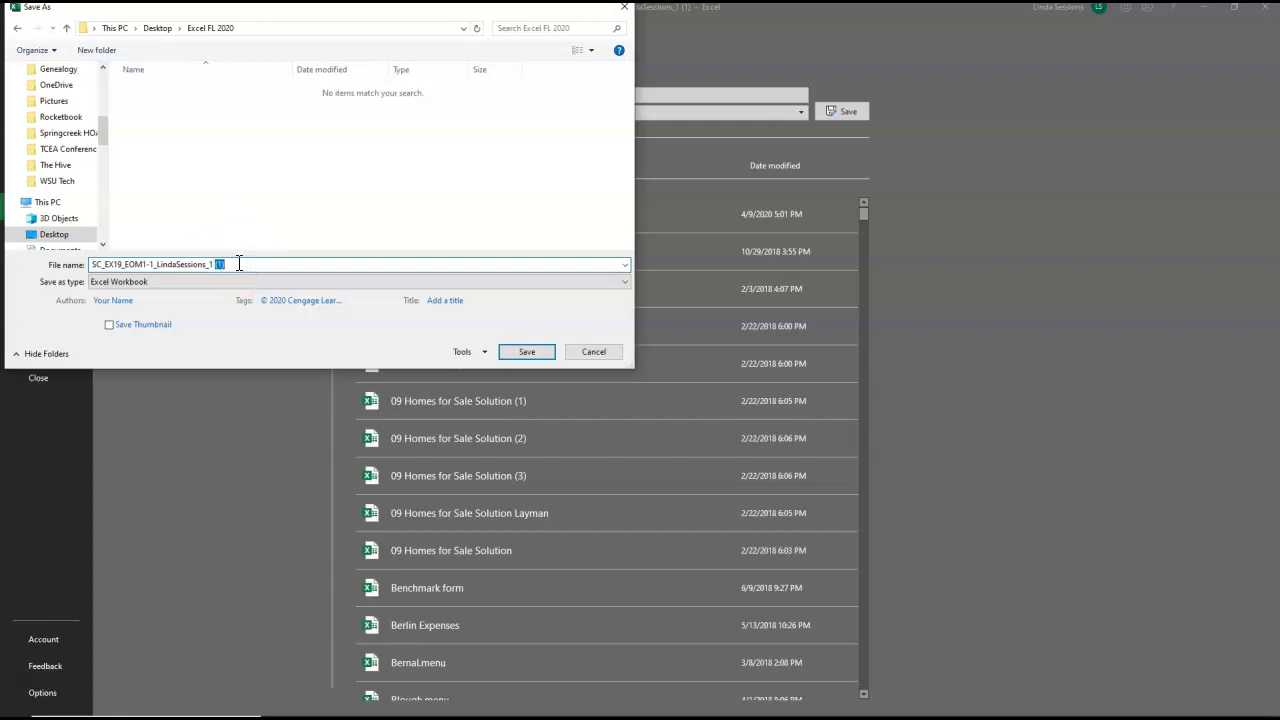
text(2)
key(BackSpace)
key(BackSpace)
key(BackSpace)
text(2)
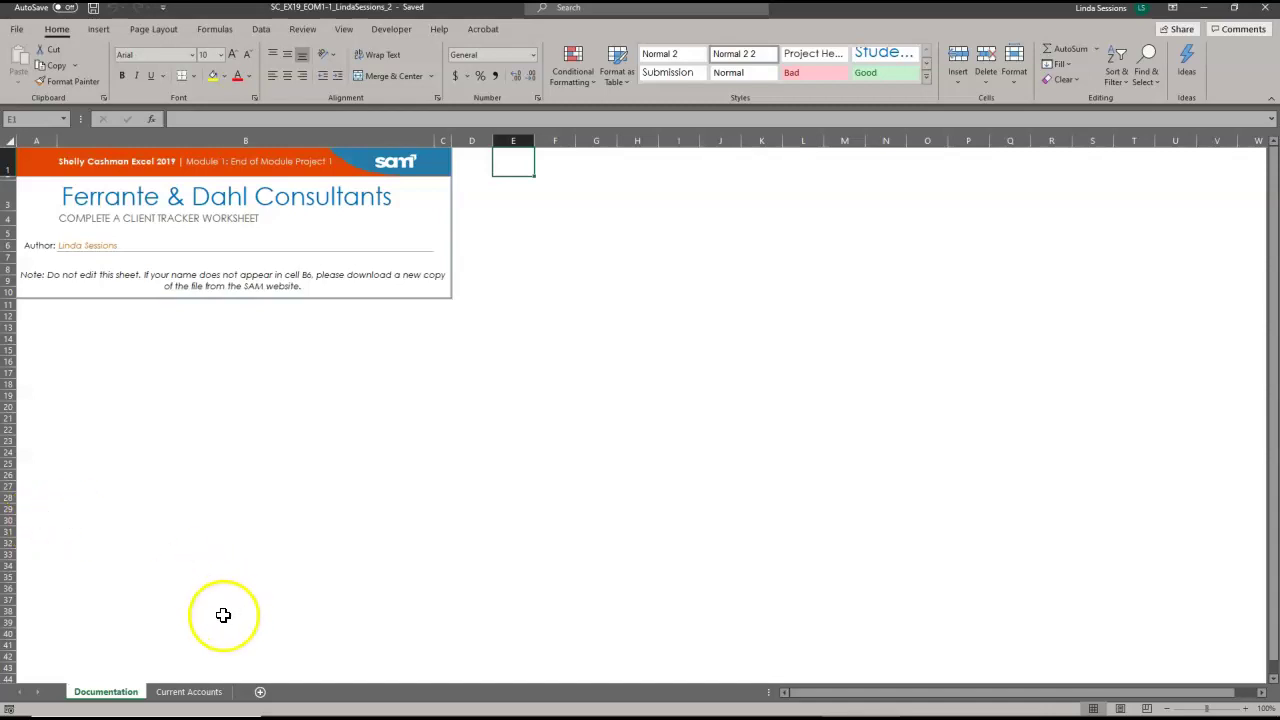
Open the Current Accounts sheet holding the Client Tracker table.
click(181, 692)
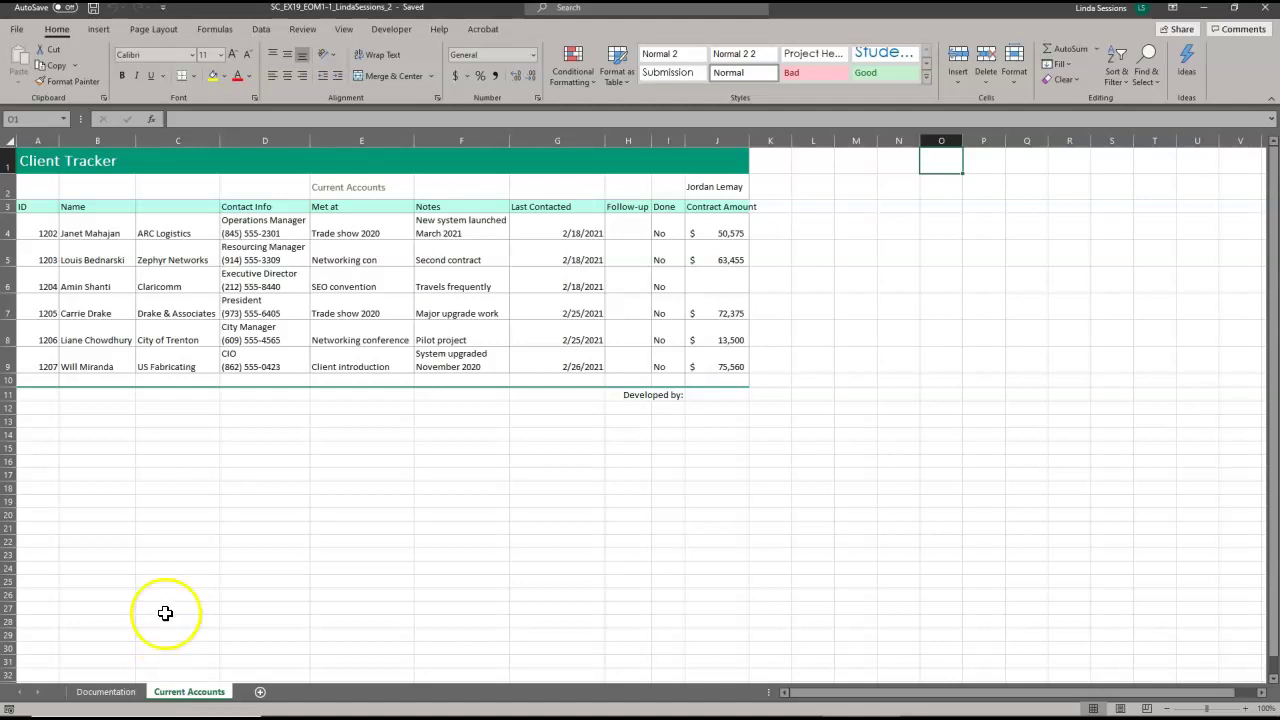
Take the Current Accounts text out of E2 and paste it into A2.
click(362, 187)
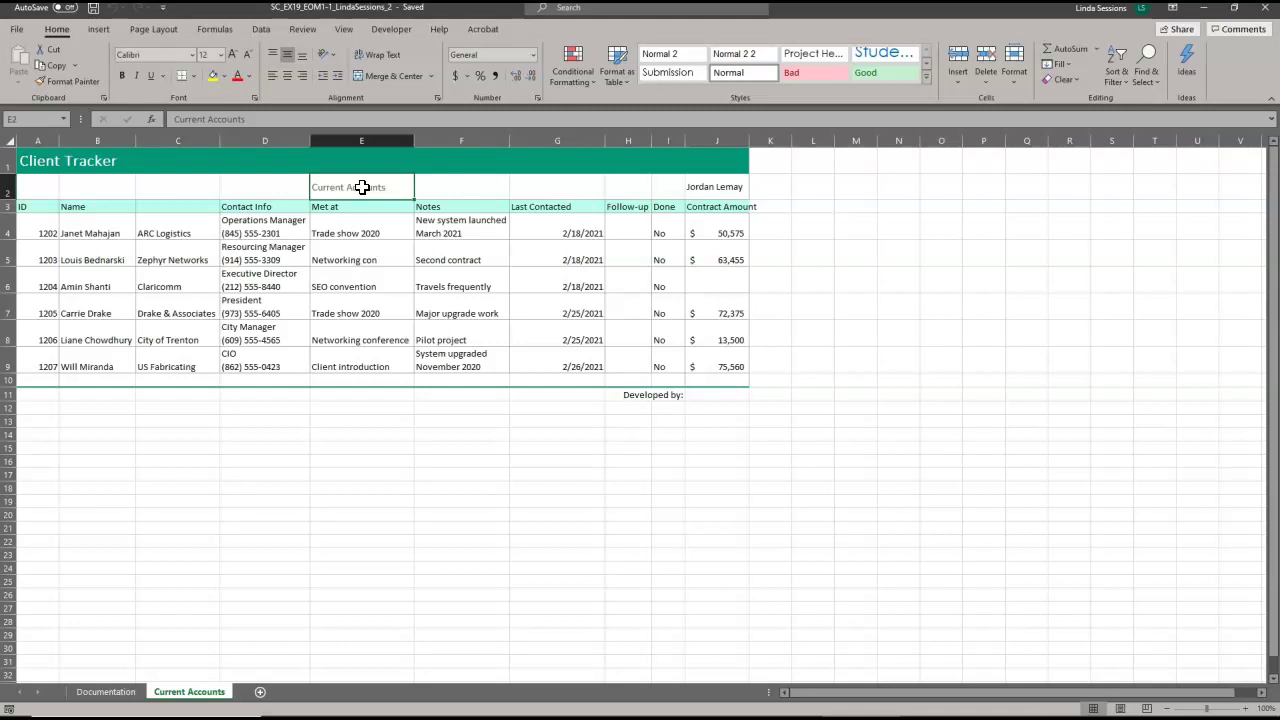
key(ctrl+c)
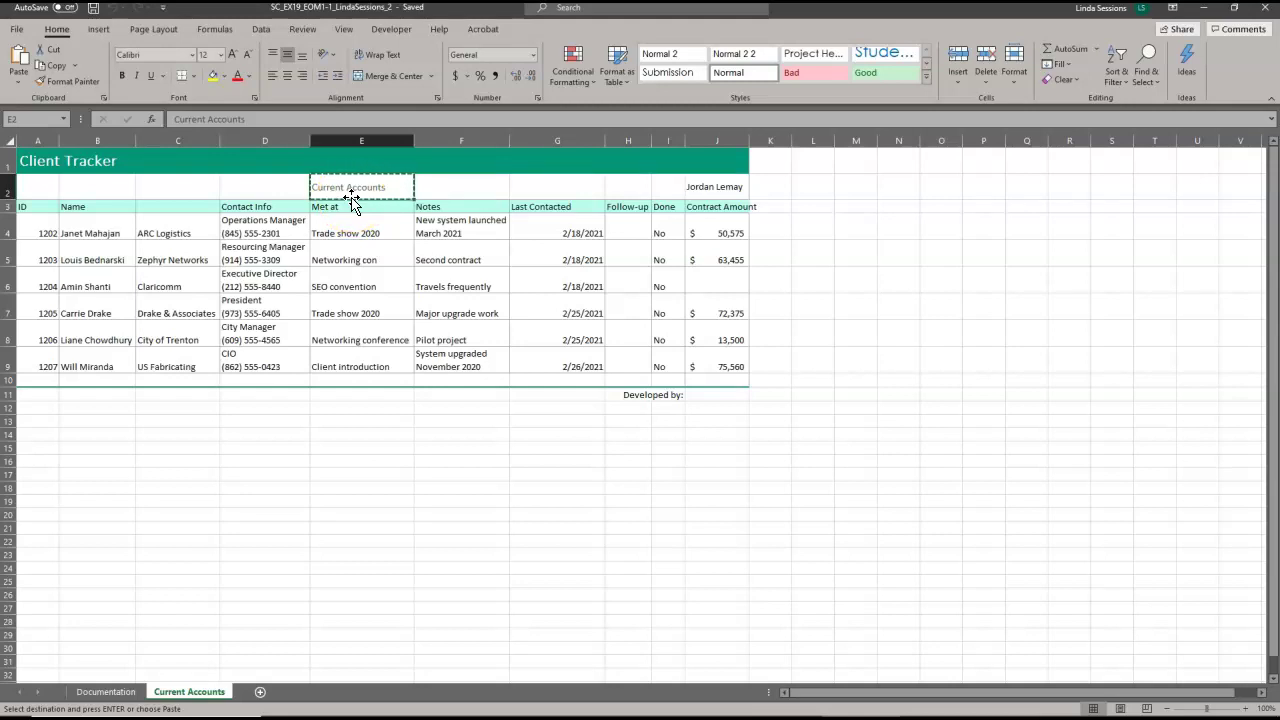
click(42, 188)
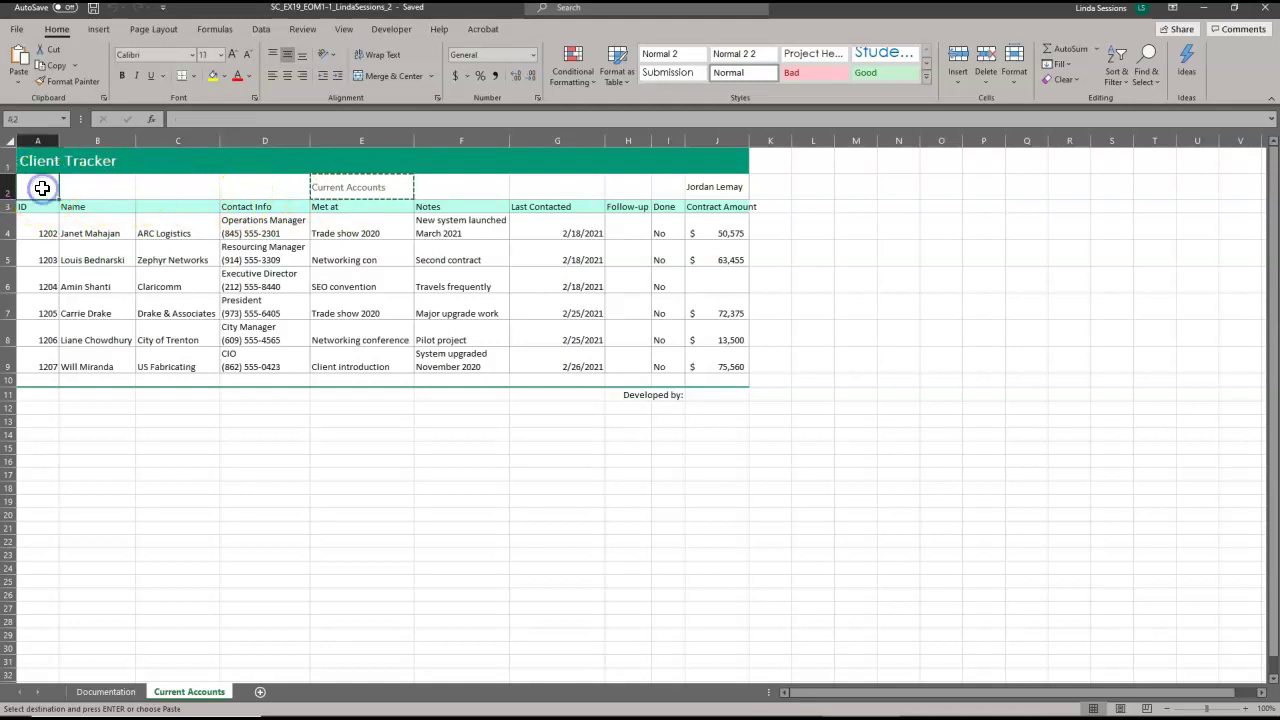
key(ctrl+v)
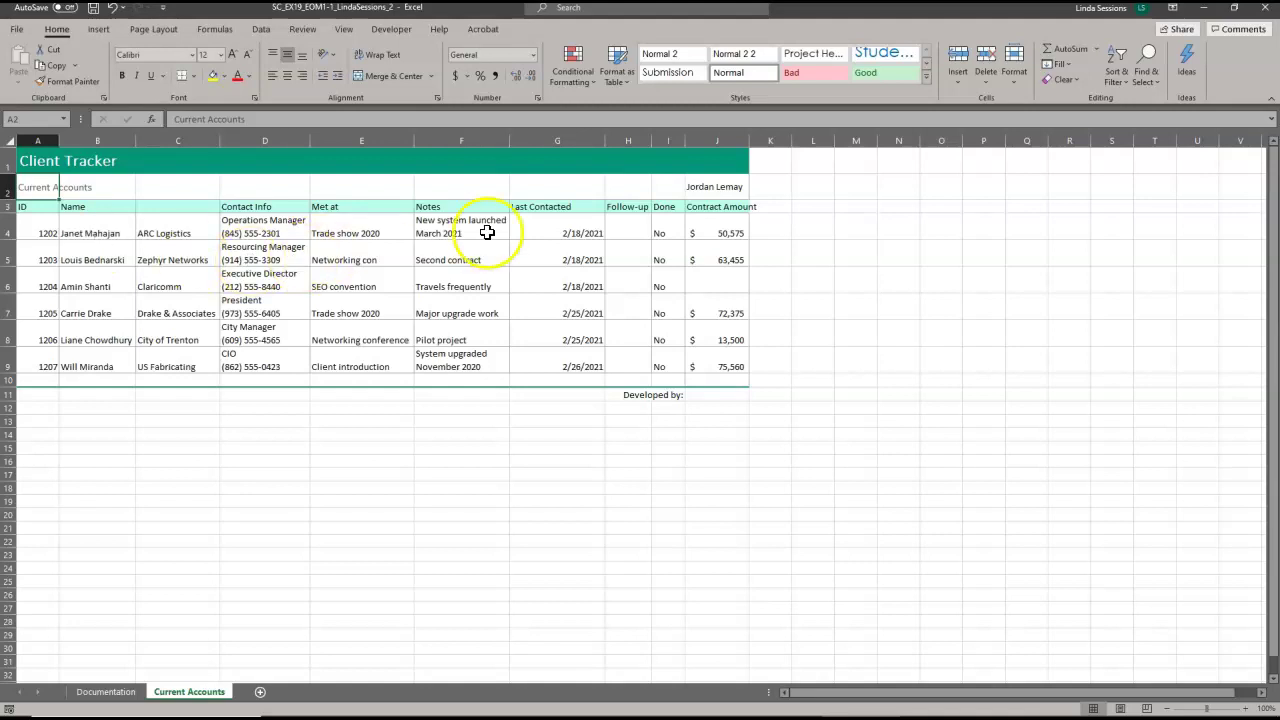
Copy the developer's name from J2 into J11 beside Developed by:.
click(716, 191)
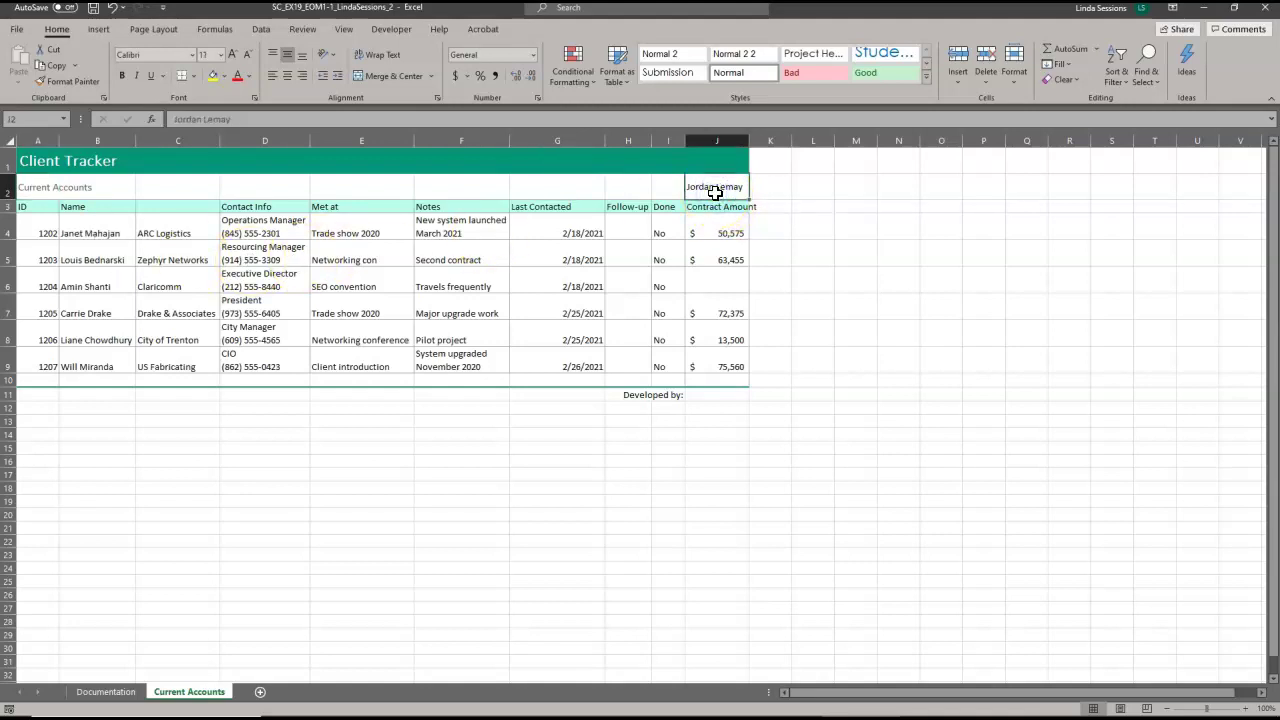
key(ctrl+c)
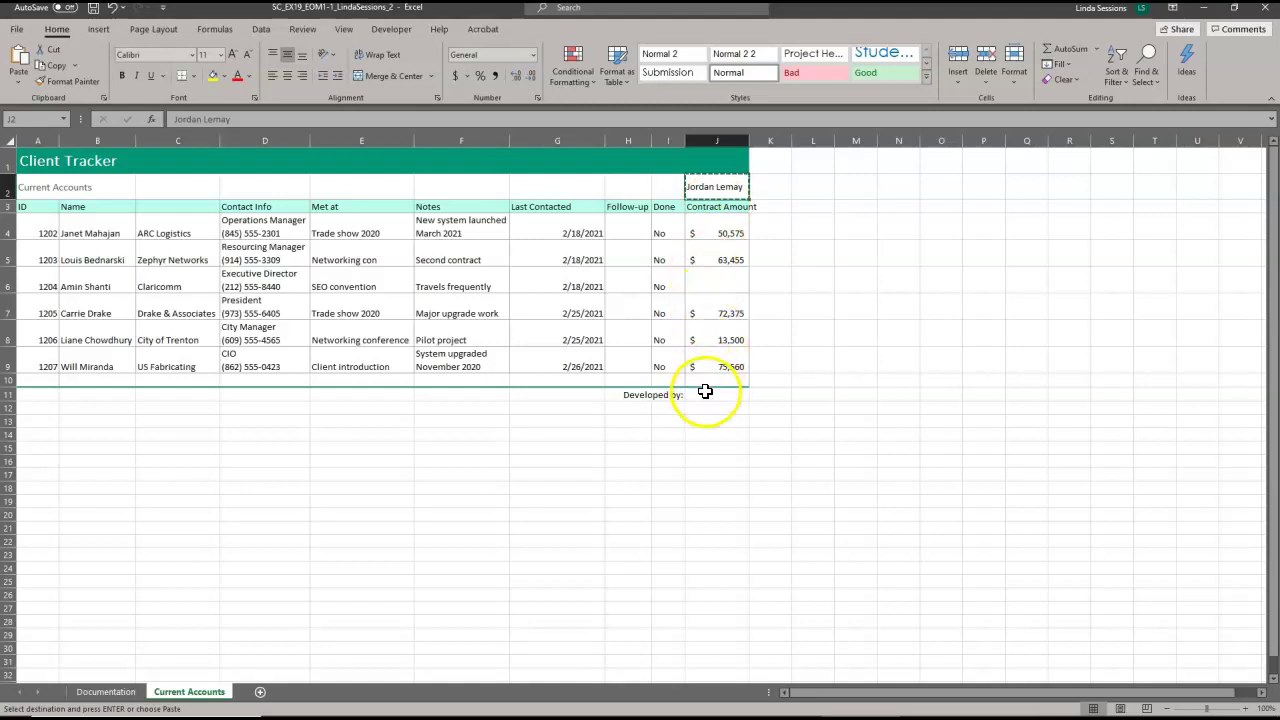
click(707, 395)
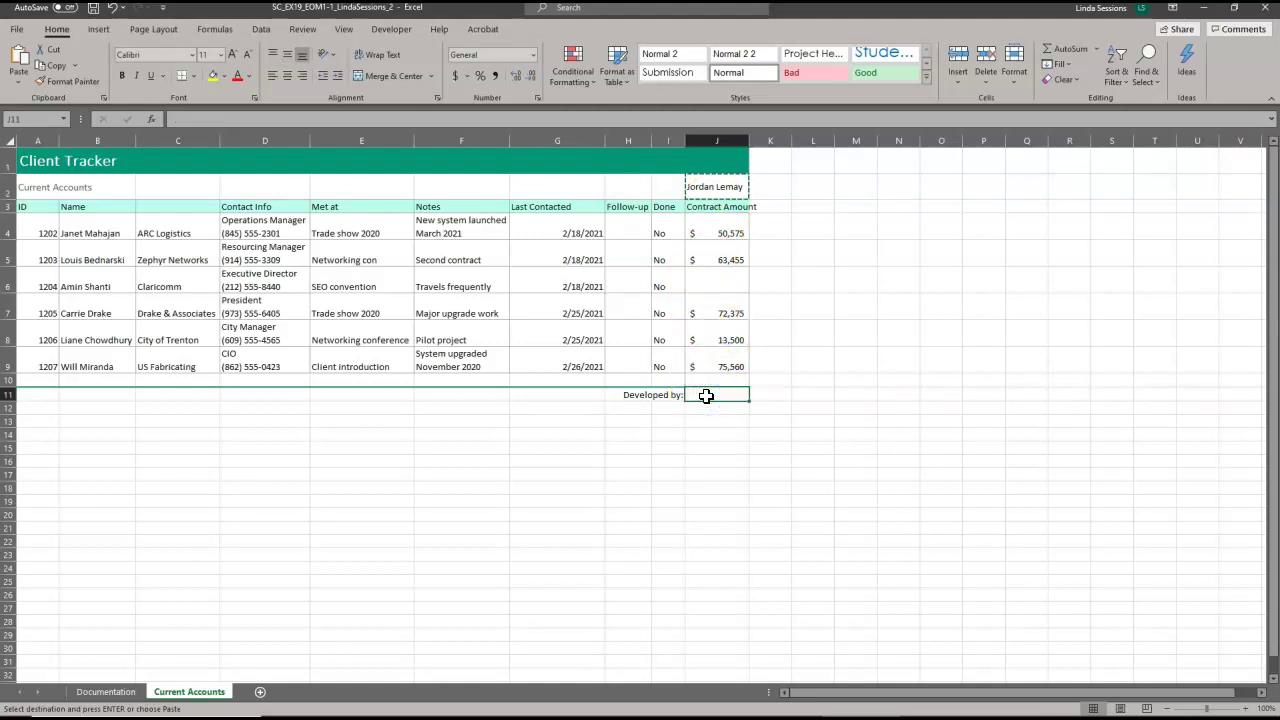
key(ctrl+v)
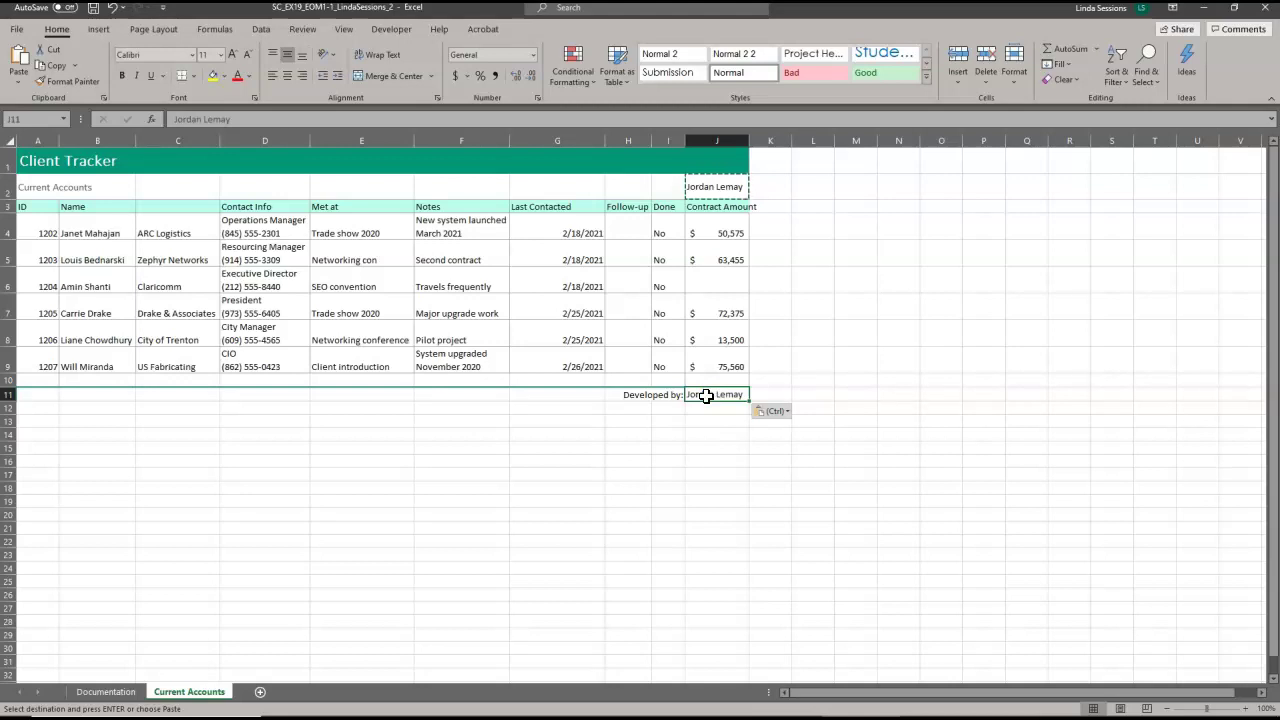
Clear all contents and formatting from cell J2.
click(721, 161)
click(715, 185)
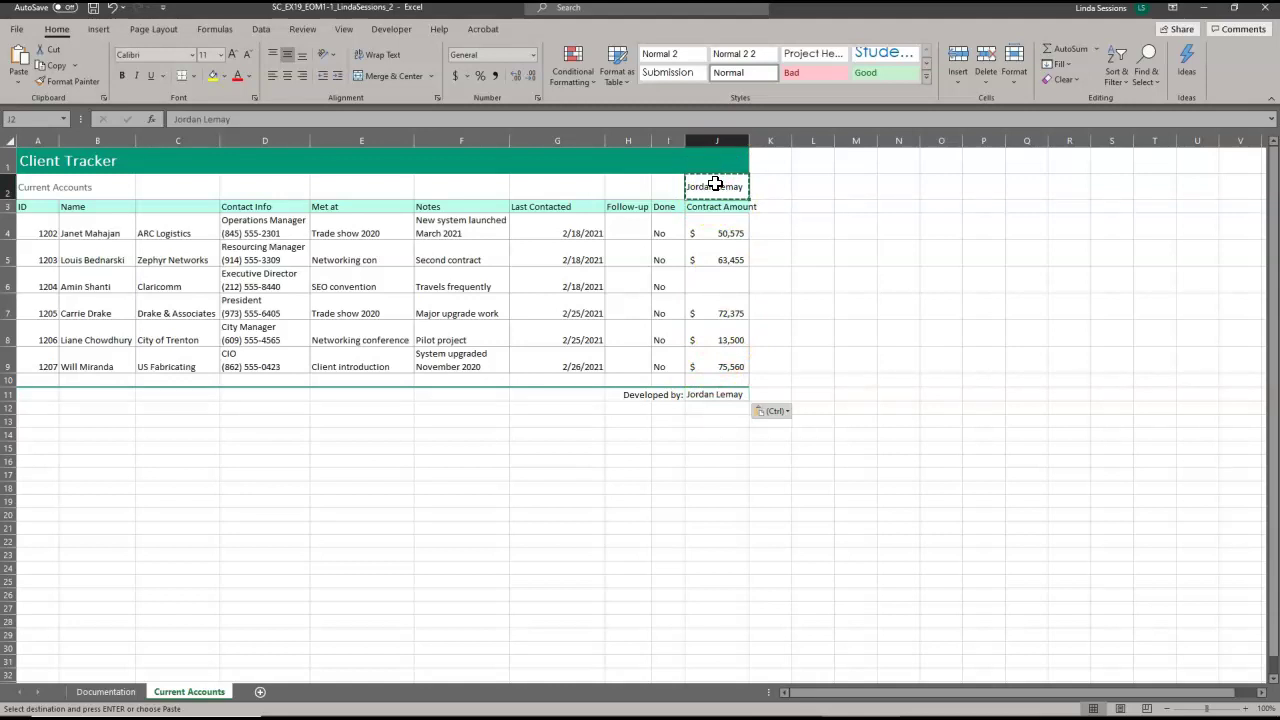
click(1055, 80)
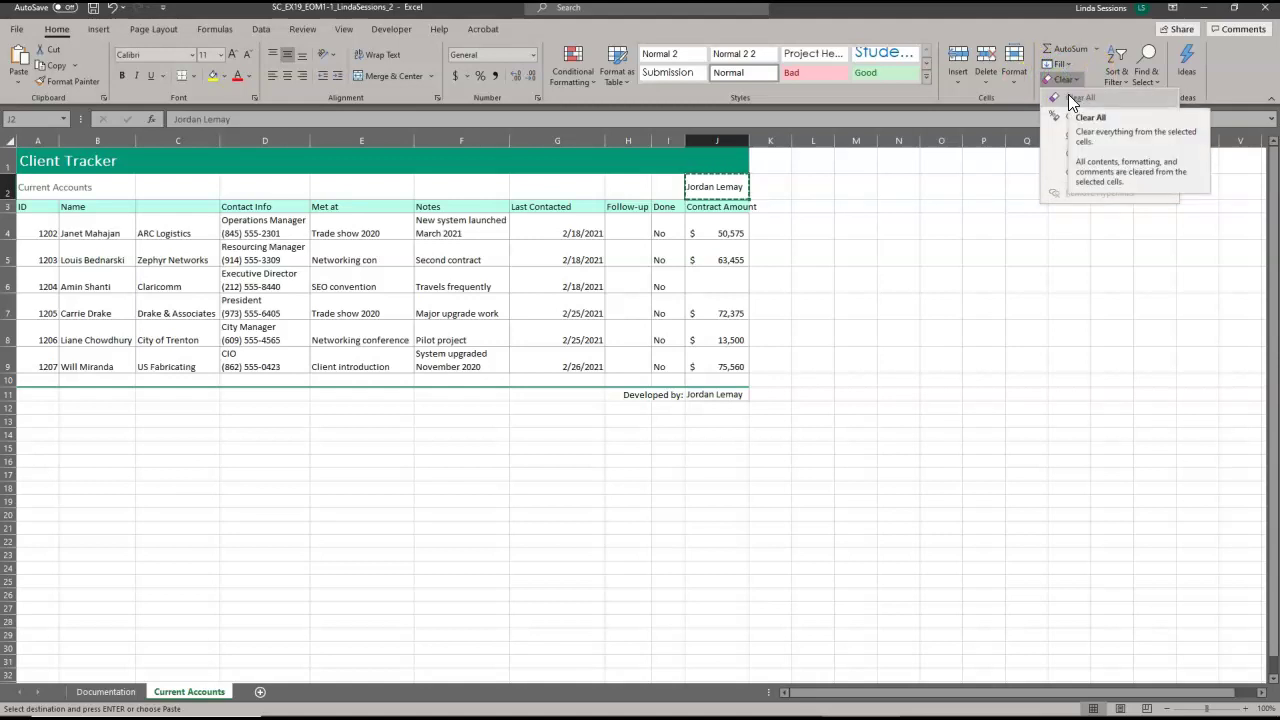
click(1068, 94)
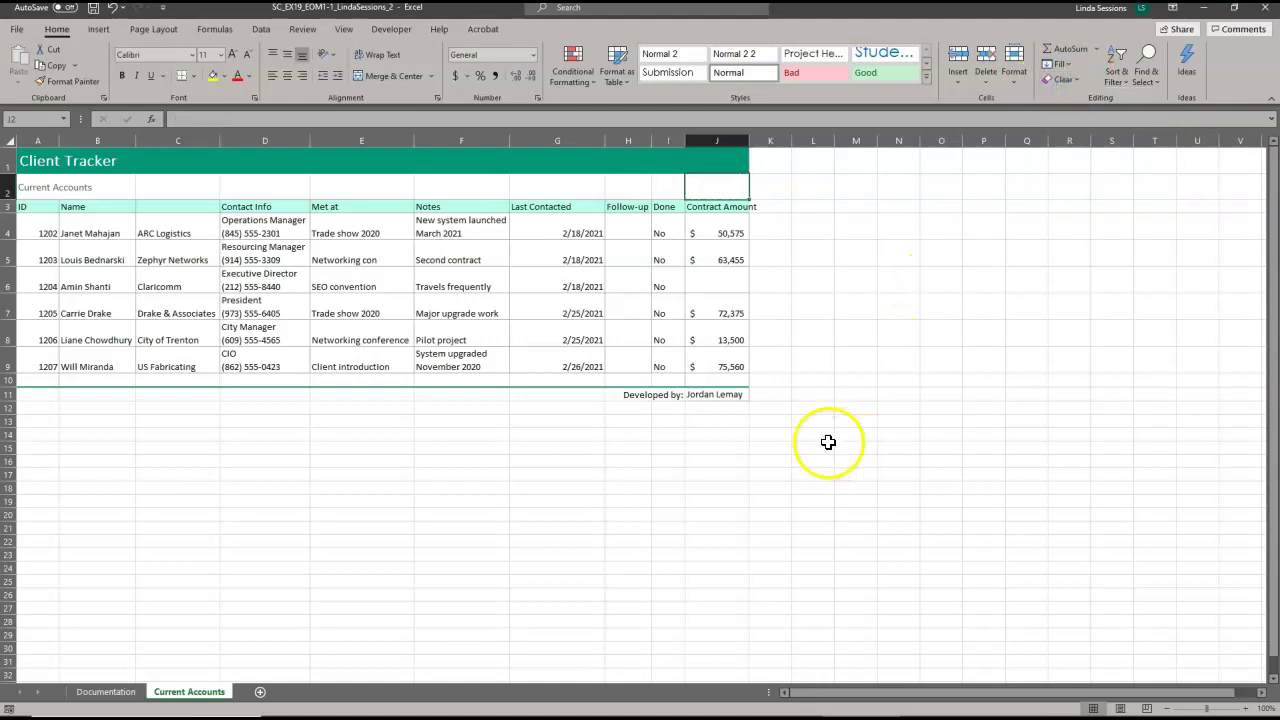
click(800, 461)
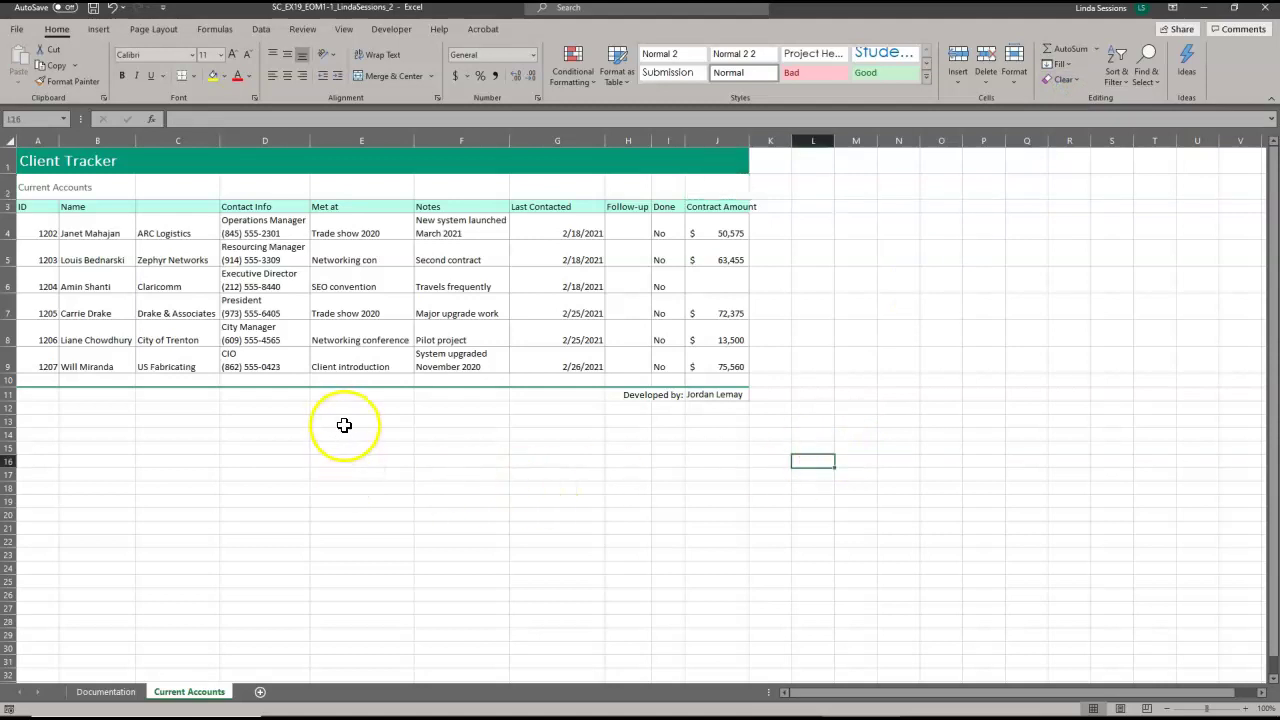
Type Company as the heading in cell C3.
click(176, 206)
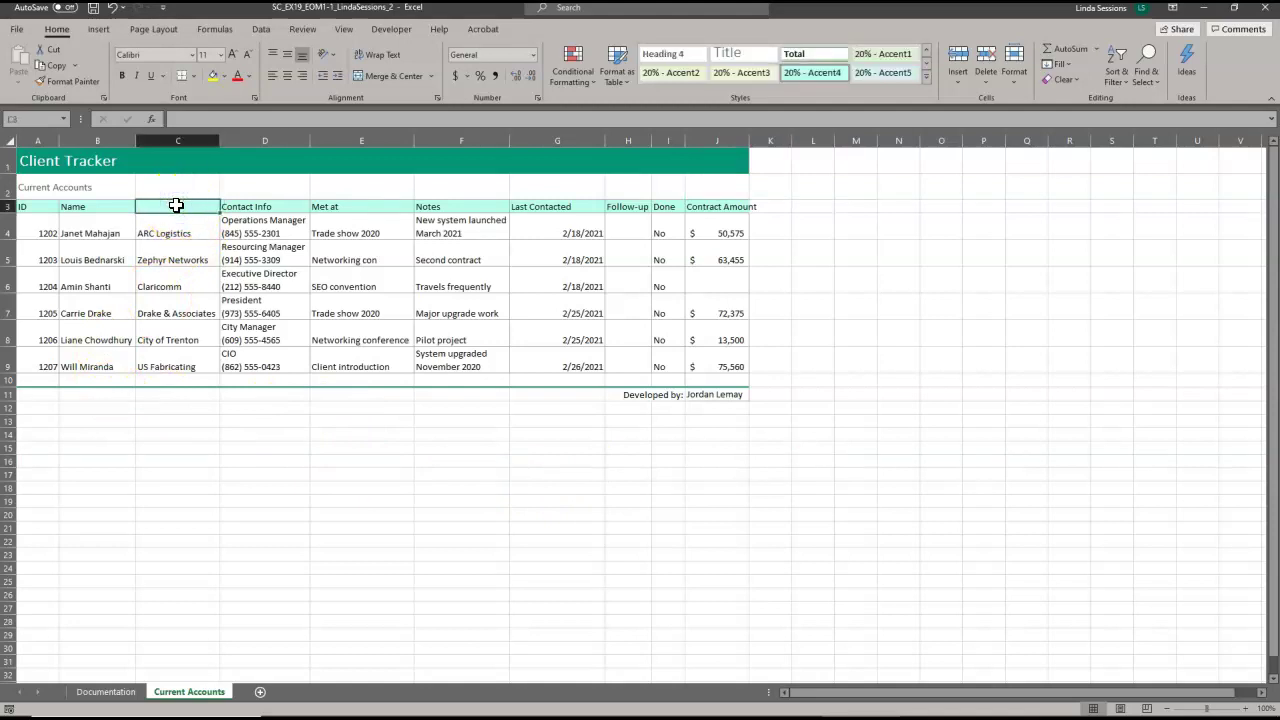
text(Company)
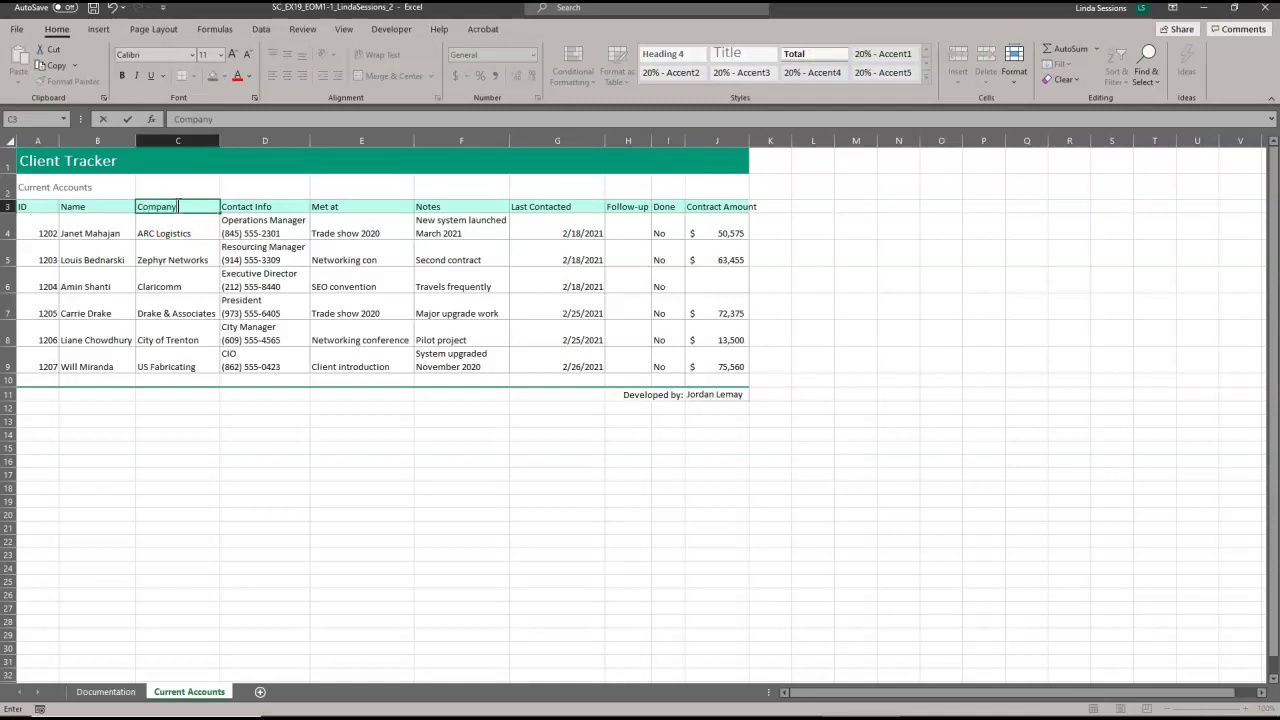
key(Return)
click(178, 234)
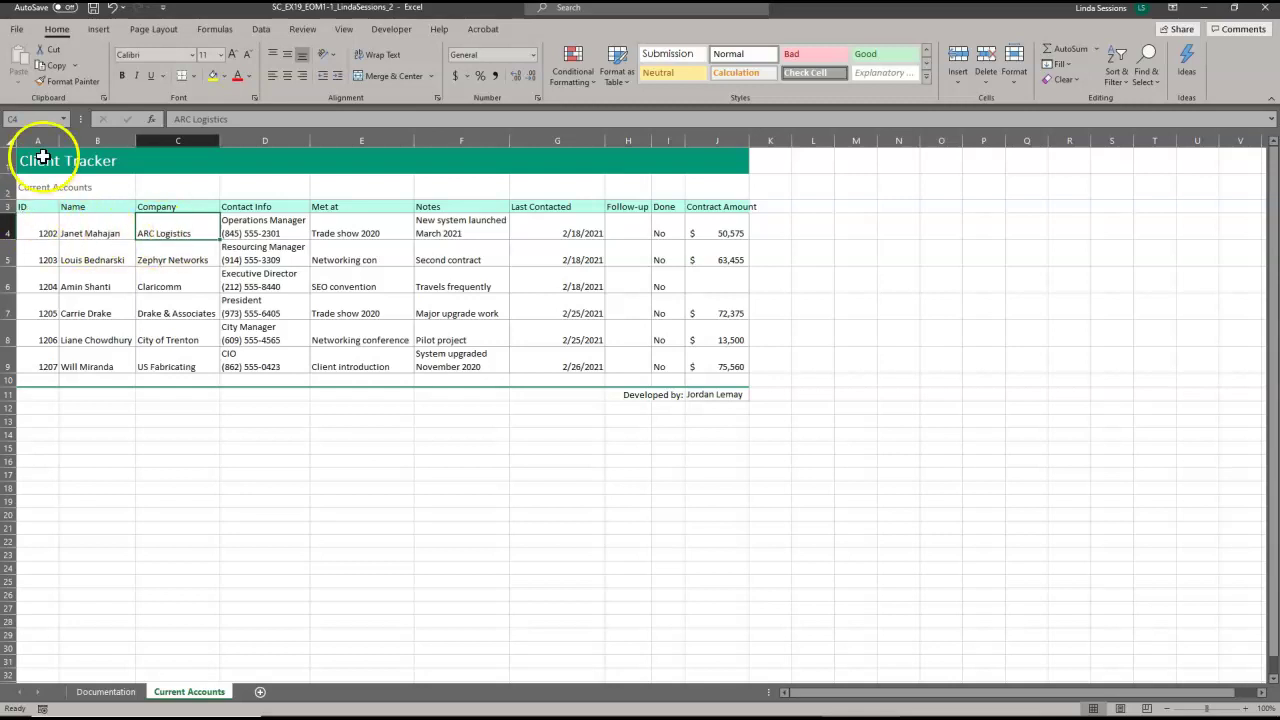
Format the A3:J3 headers, ID through Contract Amount, as 12-point bold.
click(33, 207)
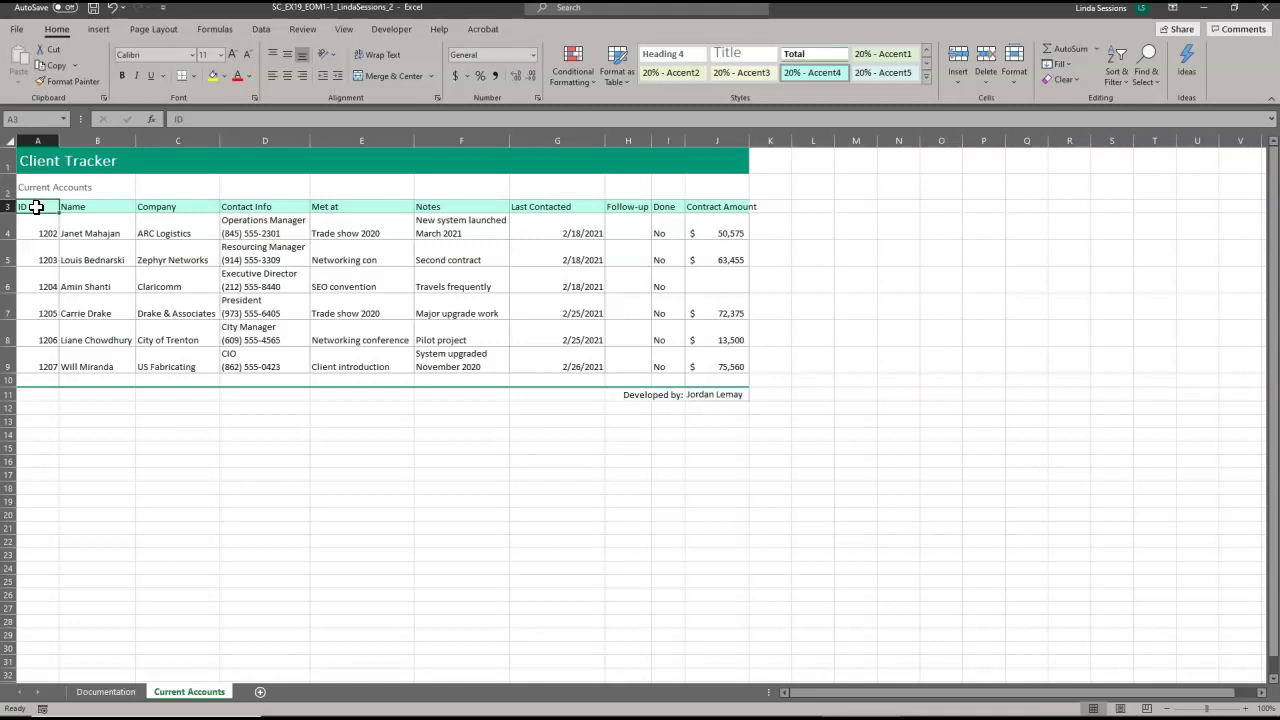
drag(36, 207, 725, 206)
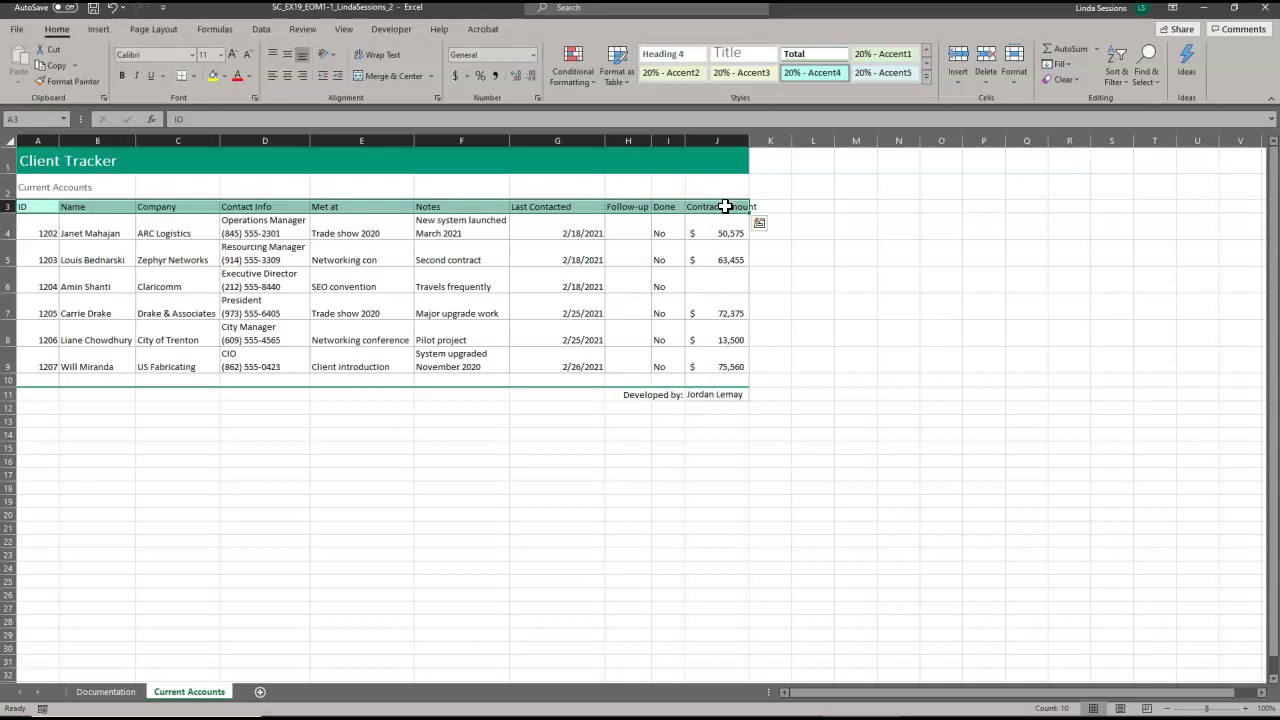
click(229, 56)
click(229, 56)
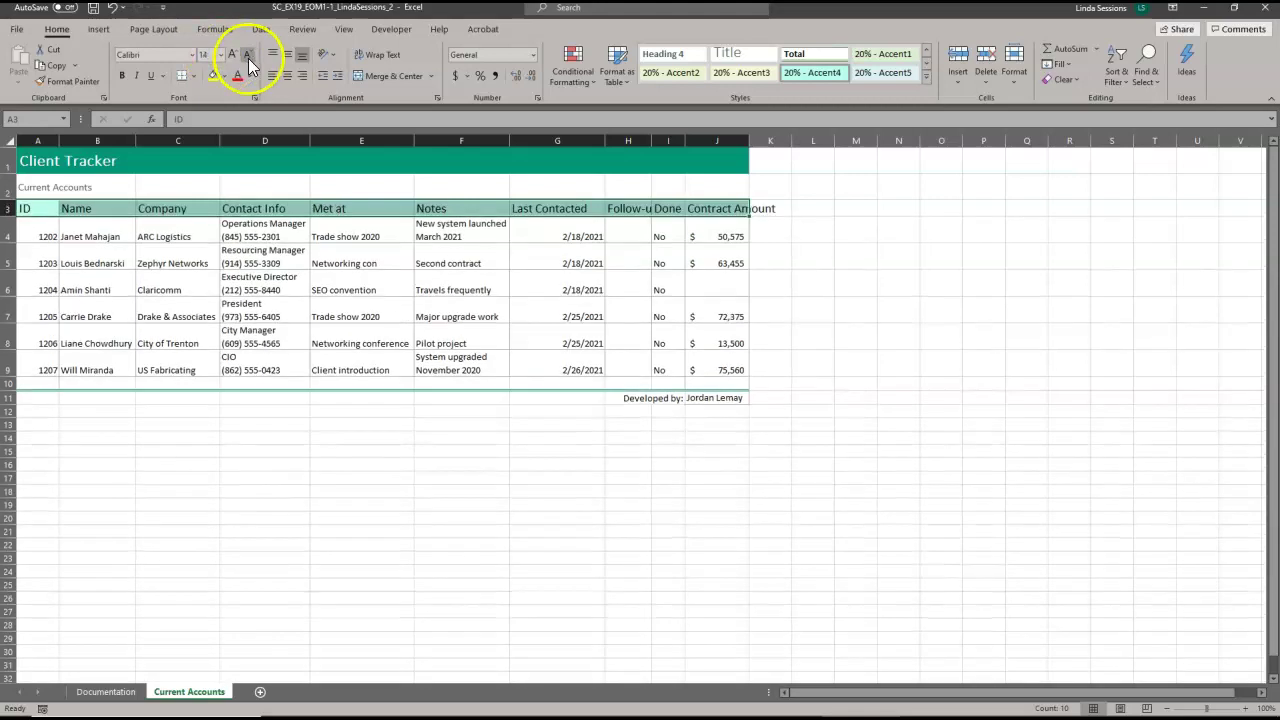
click(248, 57)
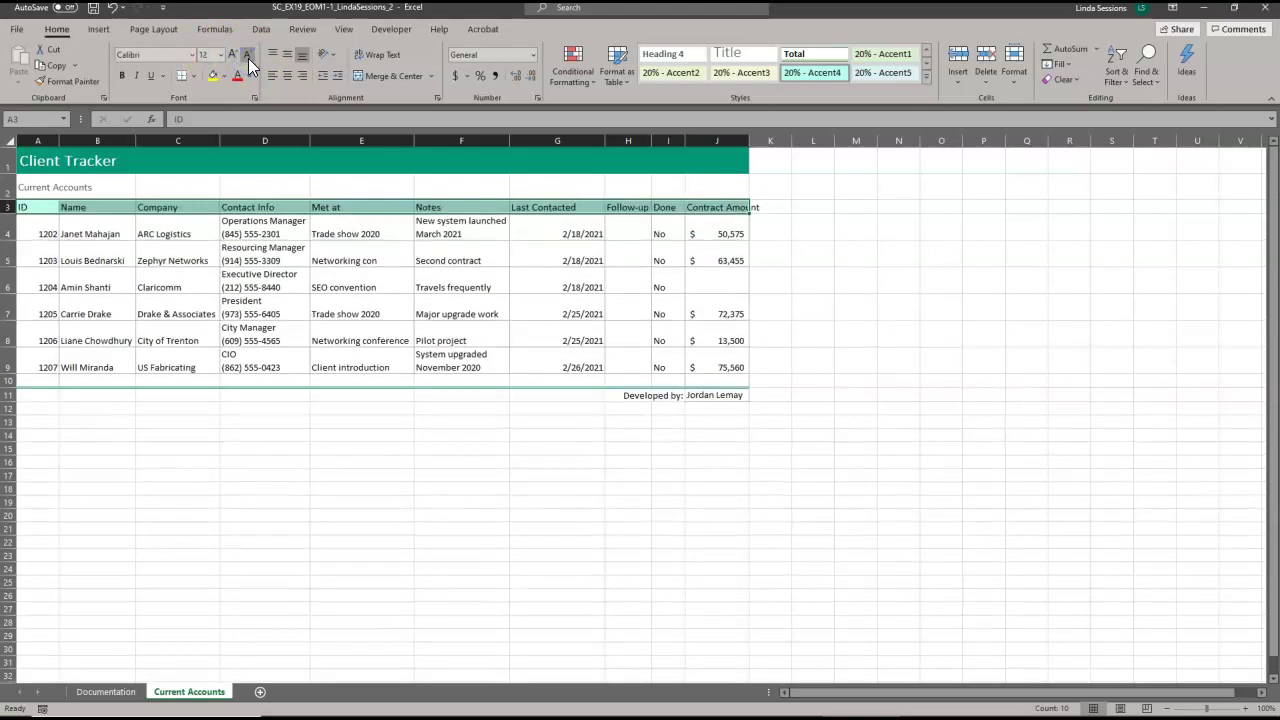
click(120, 76)
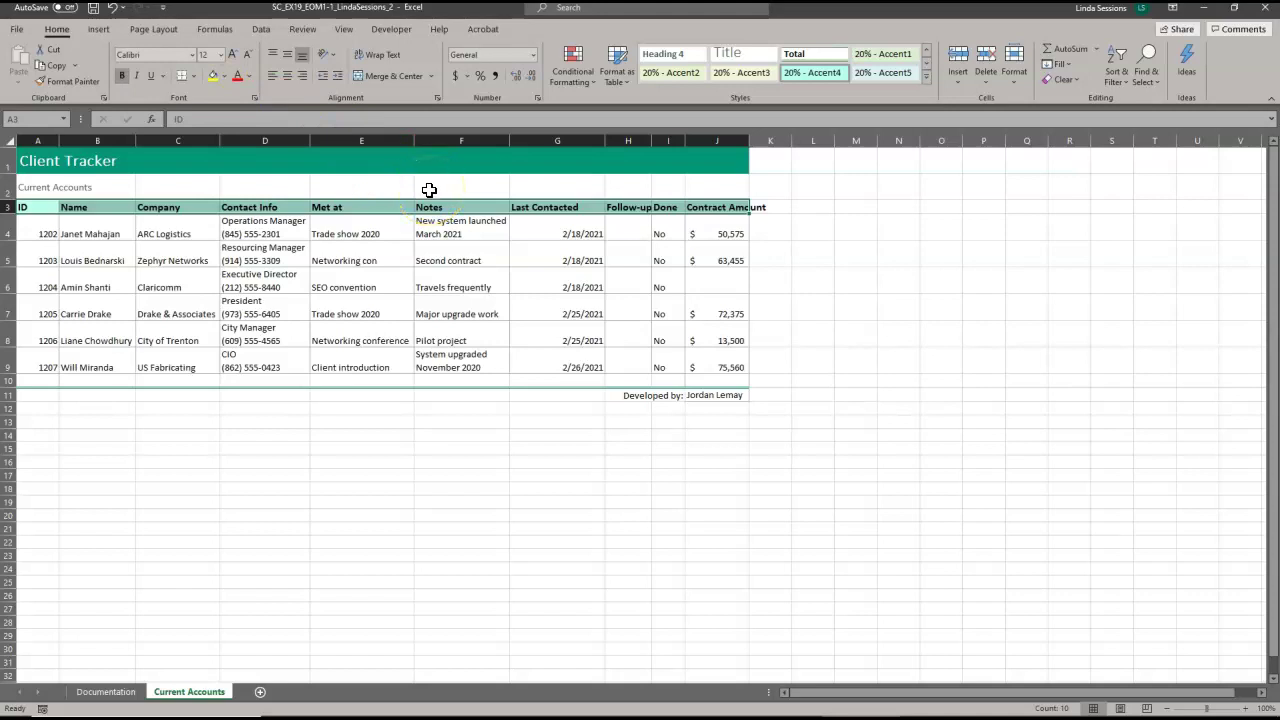
AutoFit column G (Last Contacted) and column J (Contract Amount) to their headings.
click(551, 187)
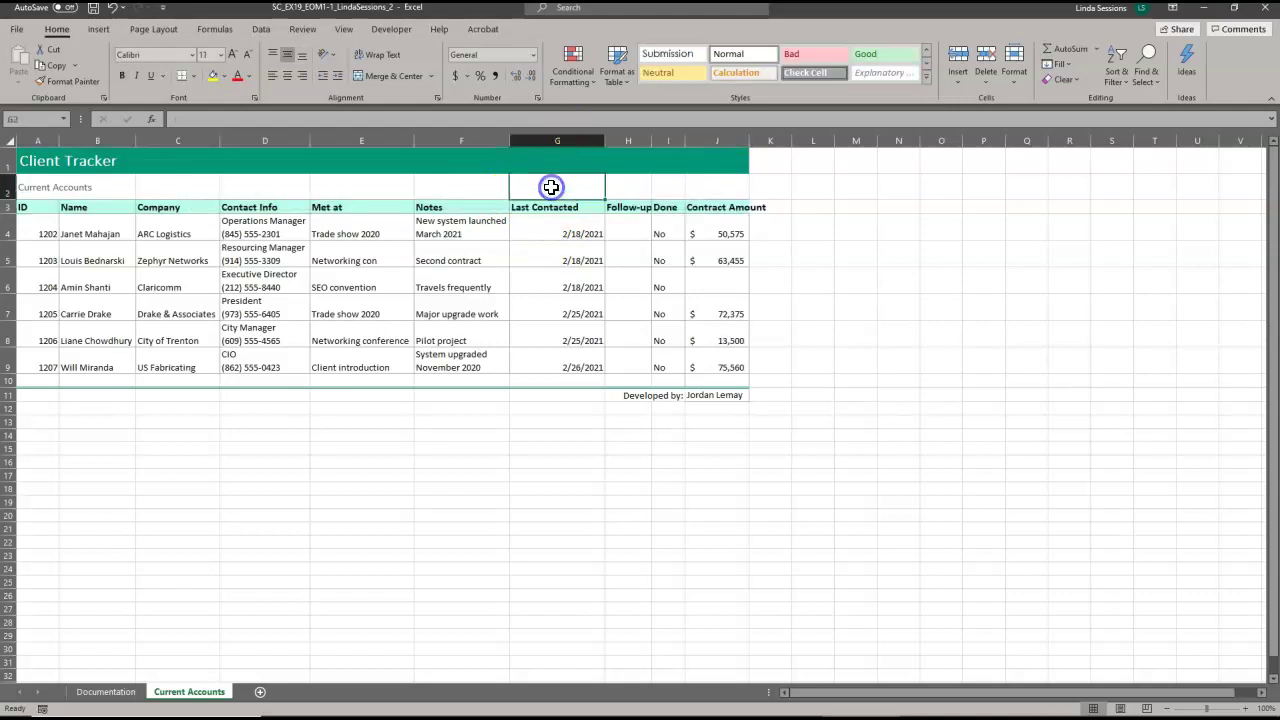
double_click(604, 140)
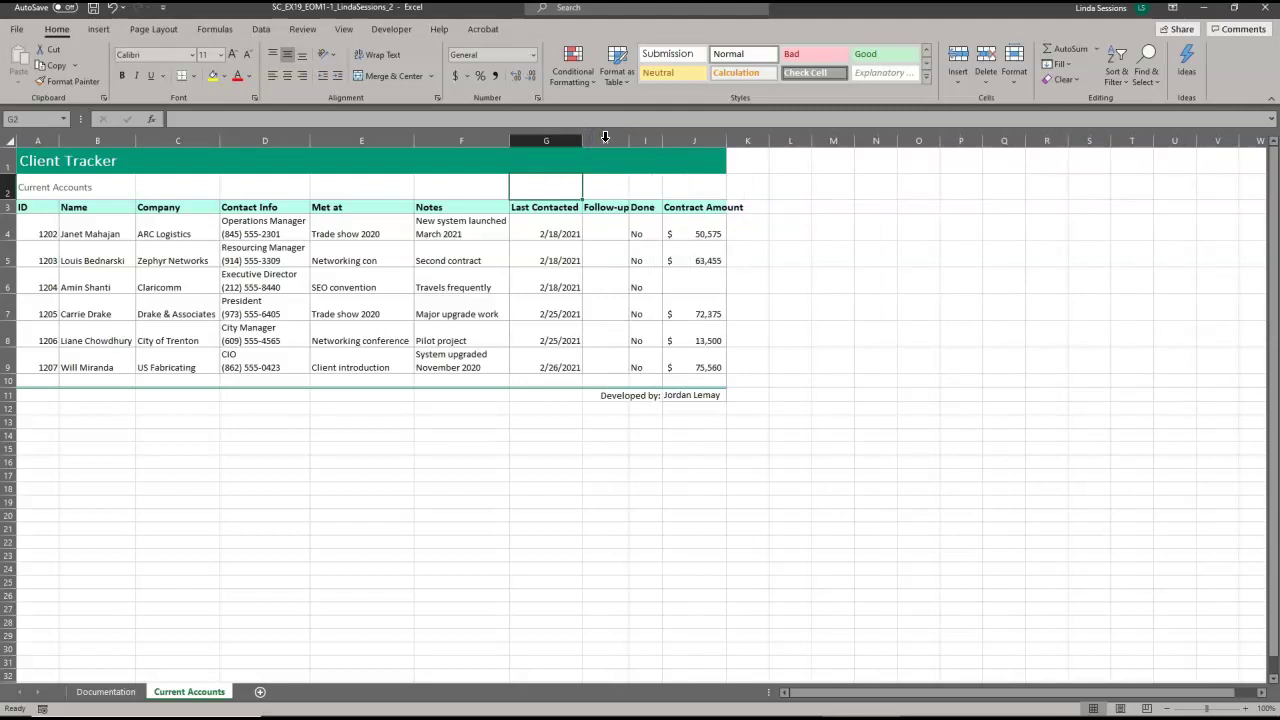
double_click(726, 139)
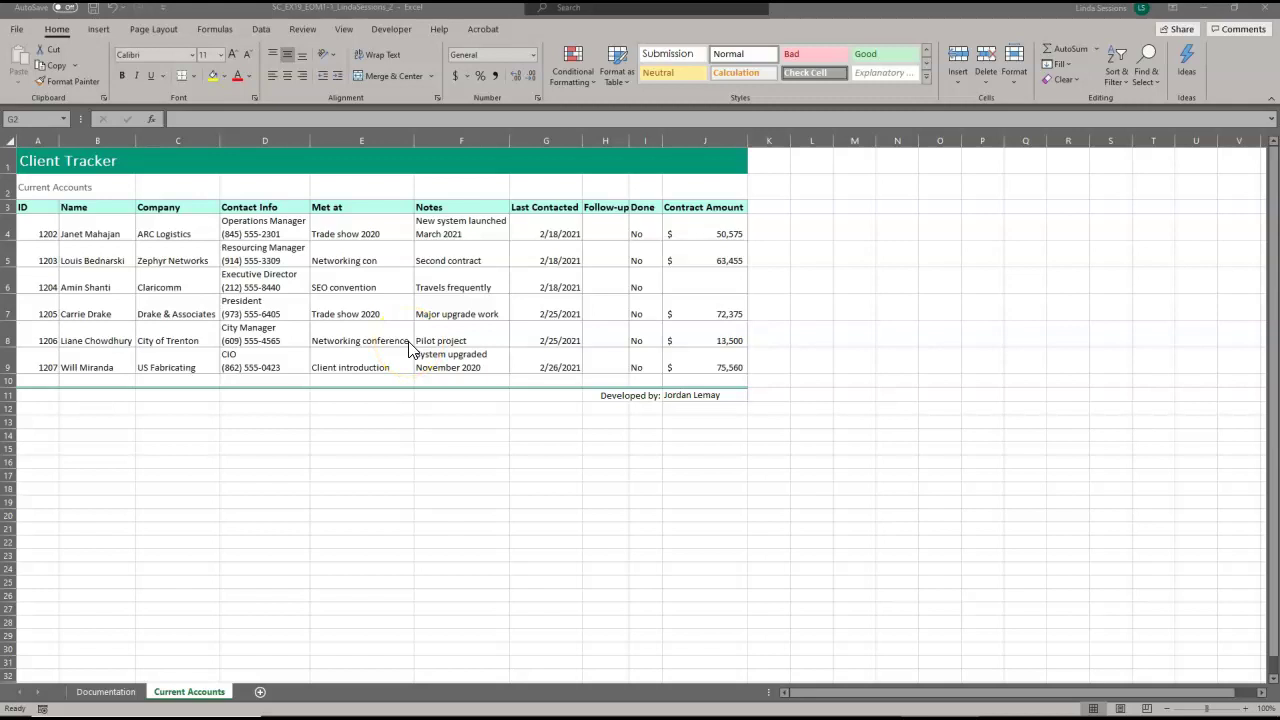
Apply the Text number format to client IDs 1202–1207 in A4:A9.
click(40, 228)
click(40, 228)
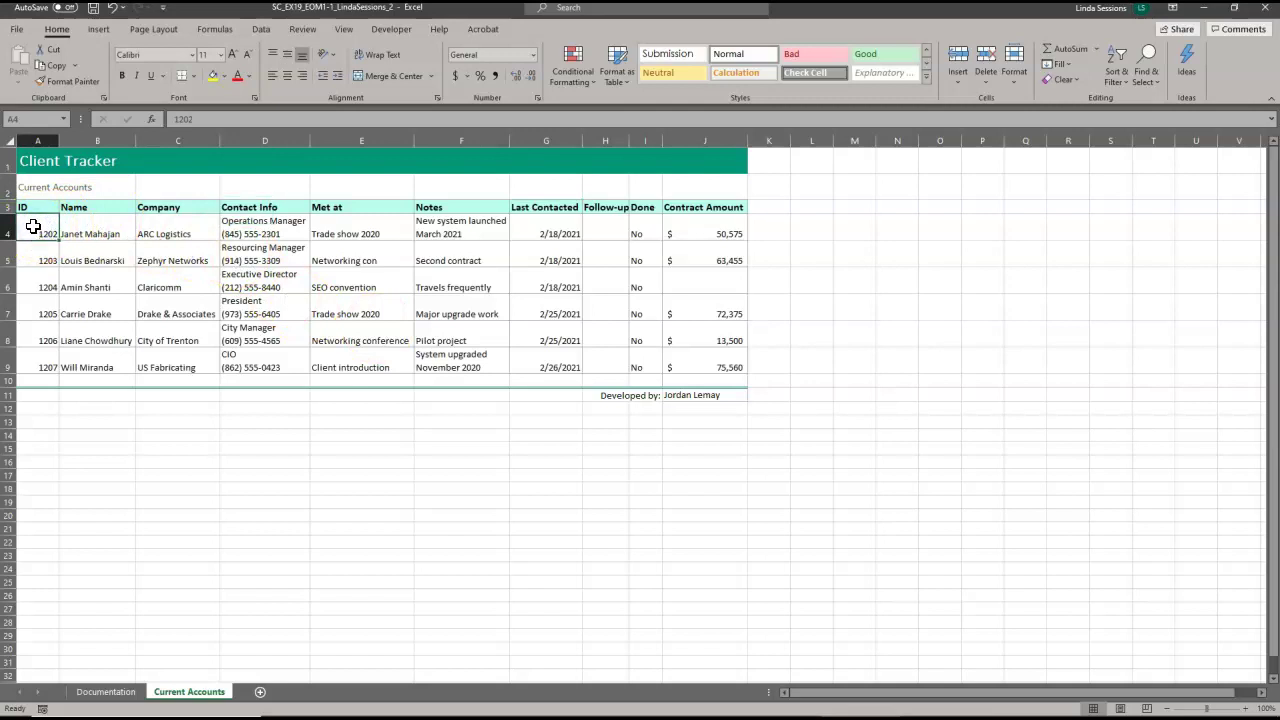
drag(33, 227, 39, 348)
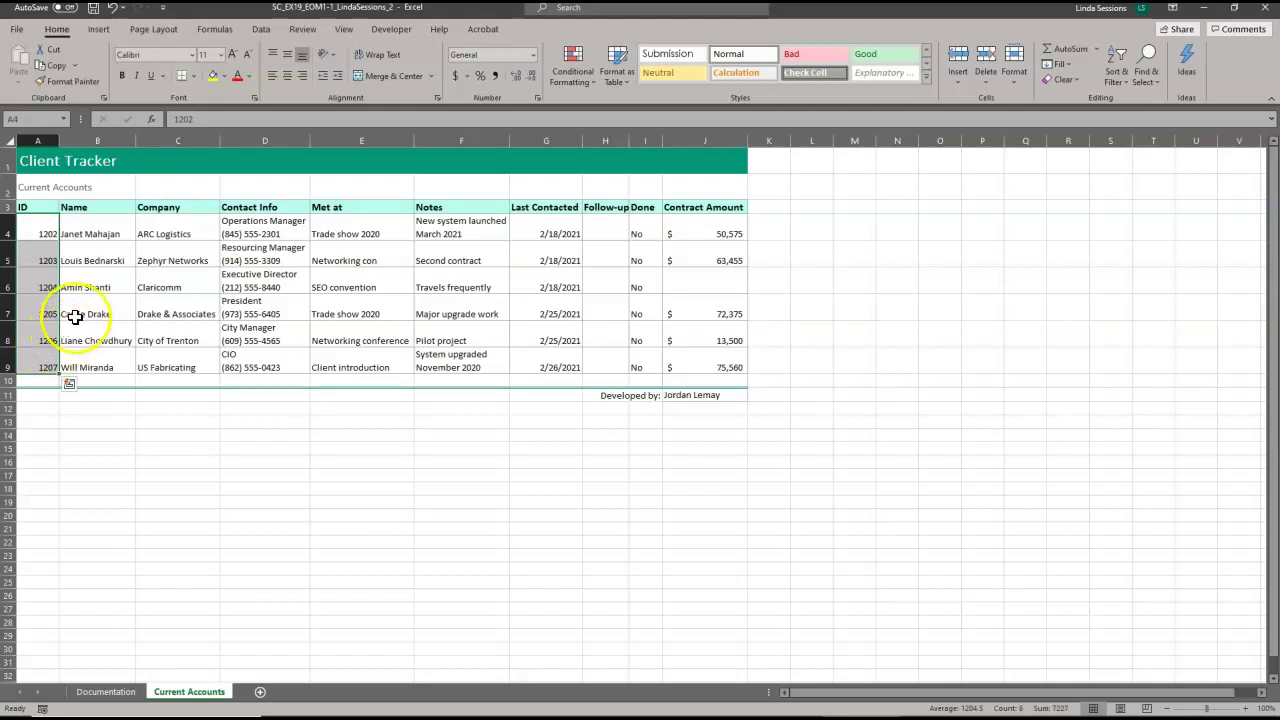
click(533, 53)
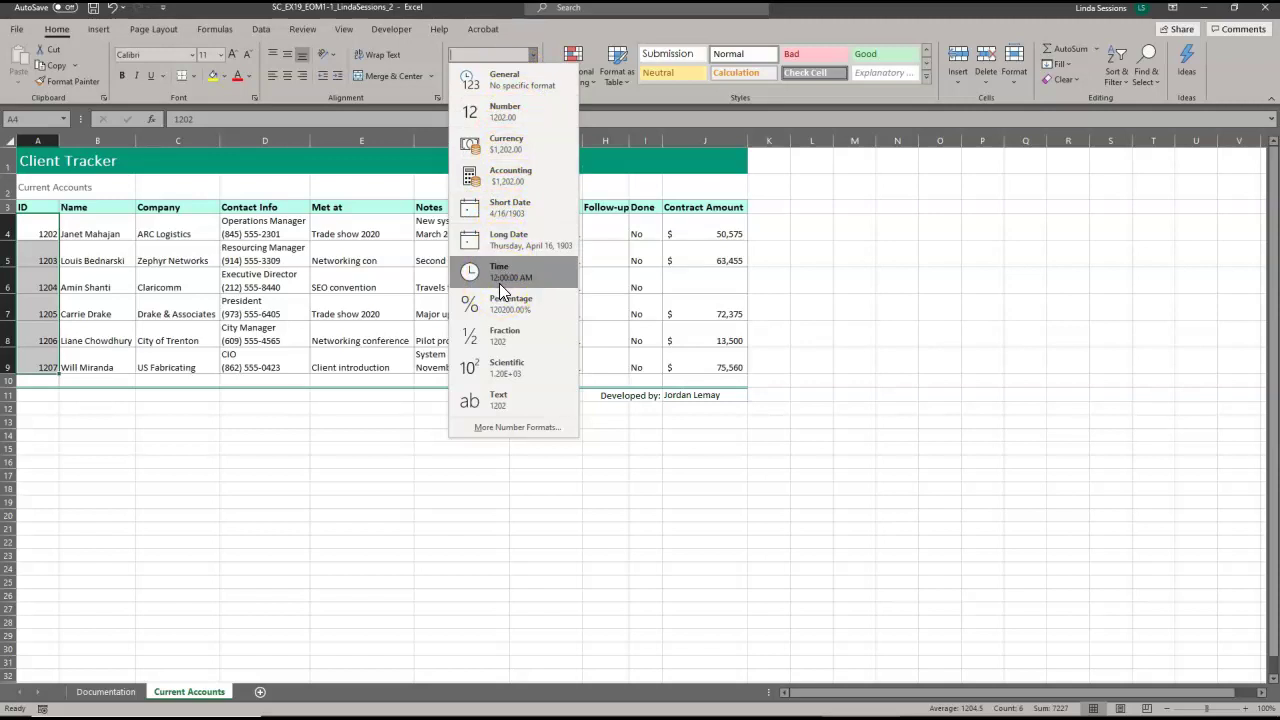
click(495, 404)
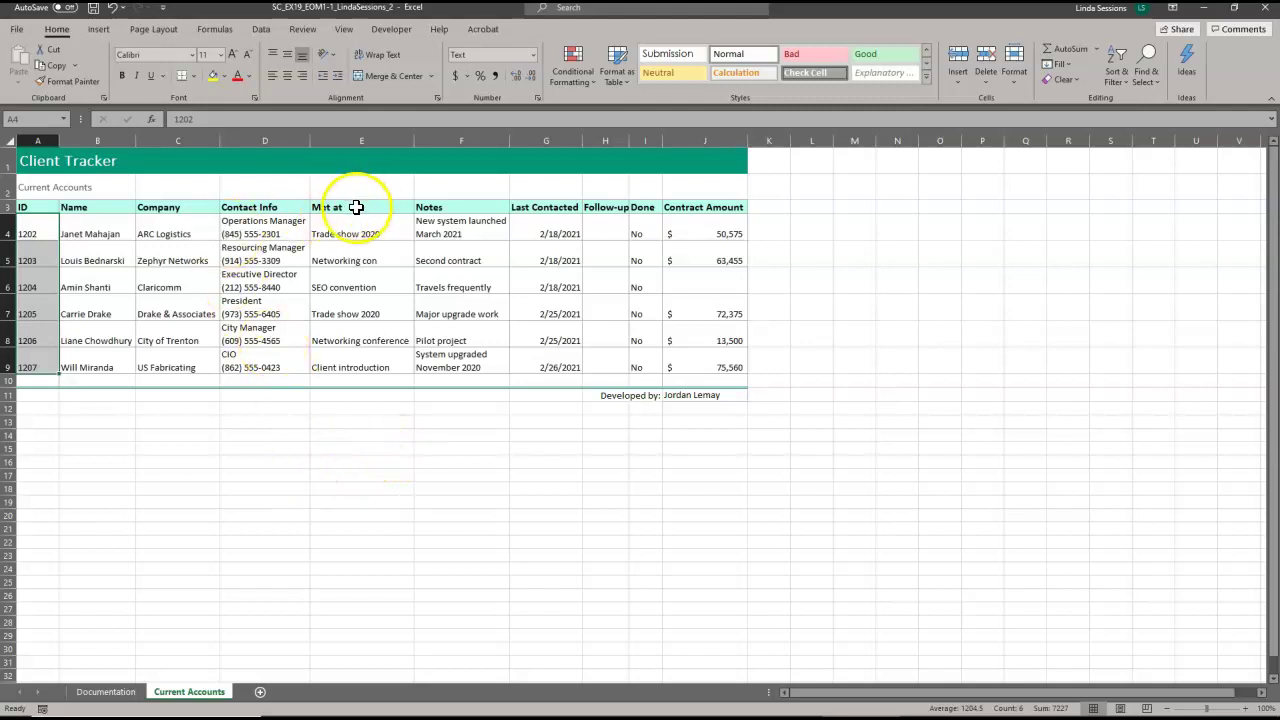
Use AutoComplete in E5 to turn Networking con into Networking conference.
click(350, 260)
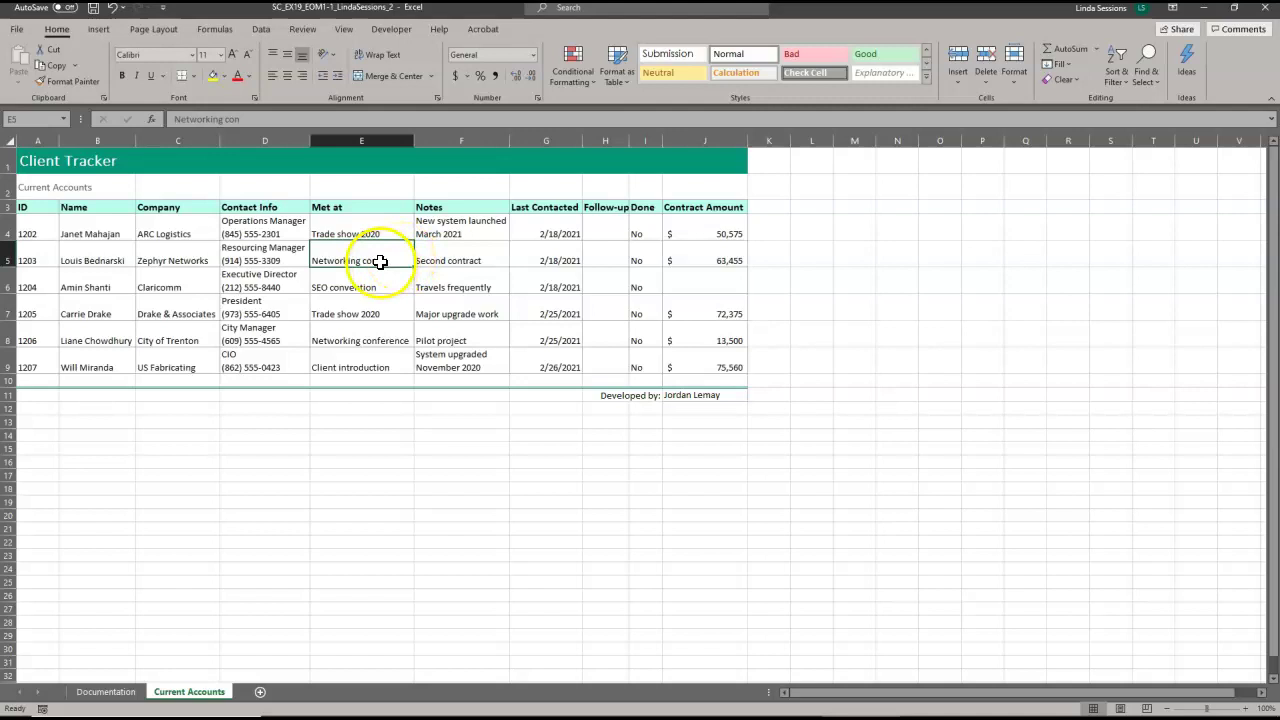
double_click(380, 260)
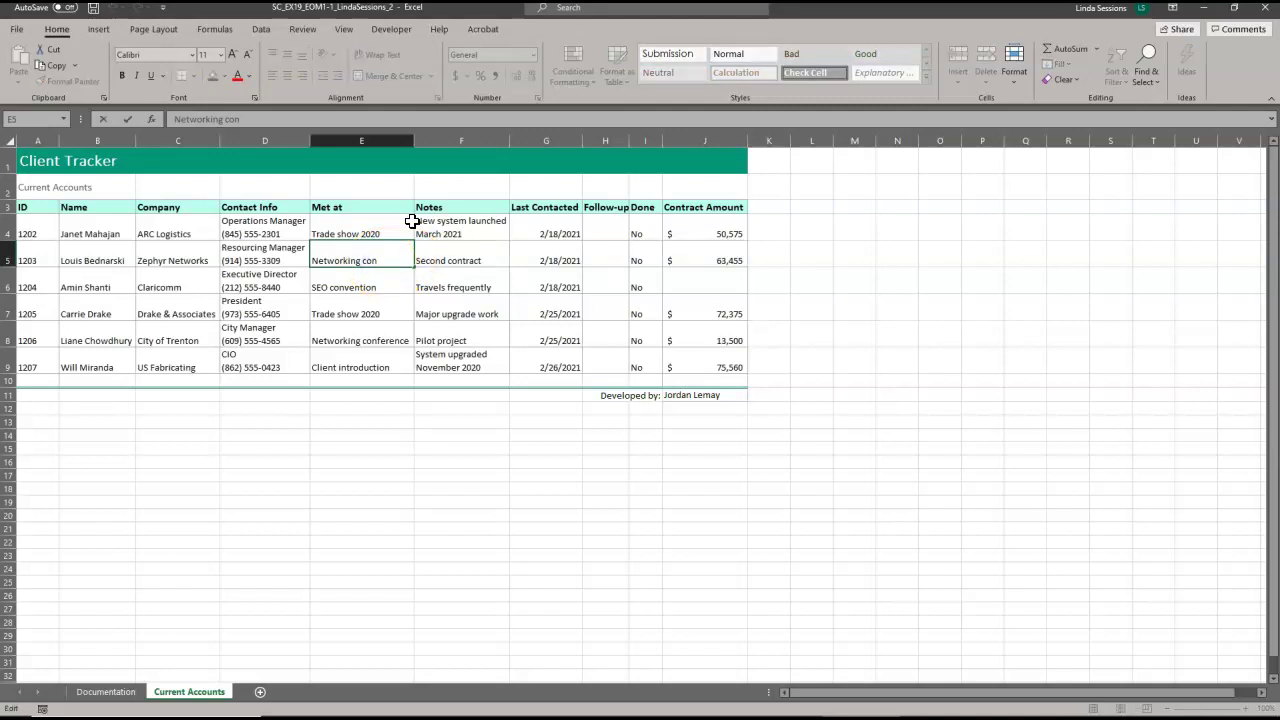
text(f)
key(Return)
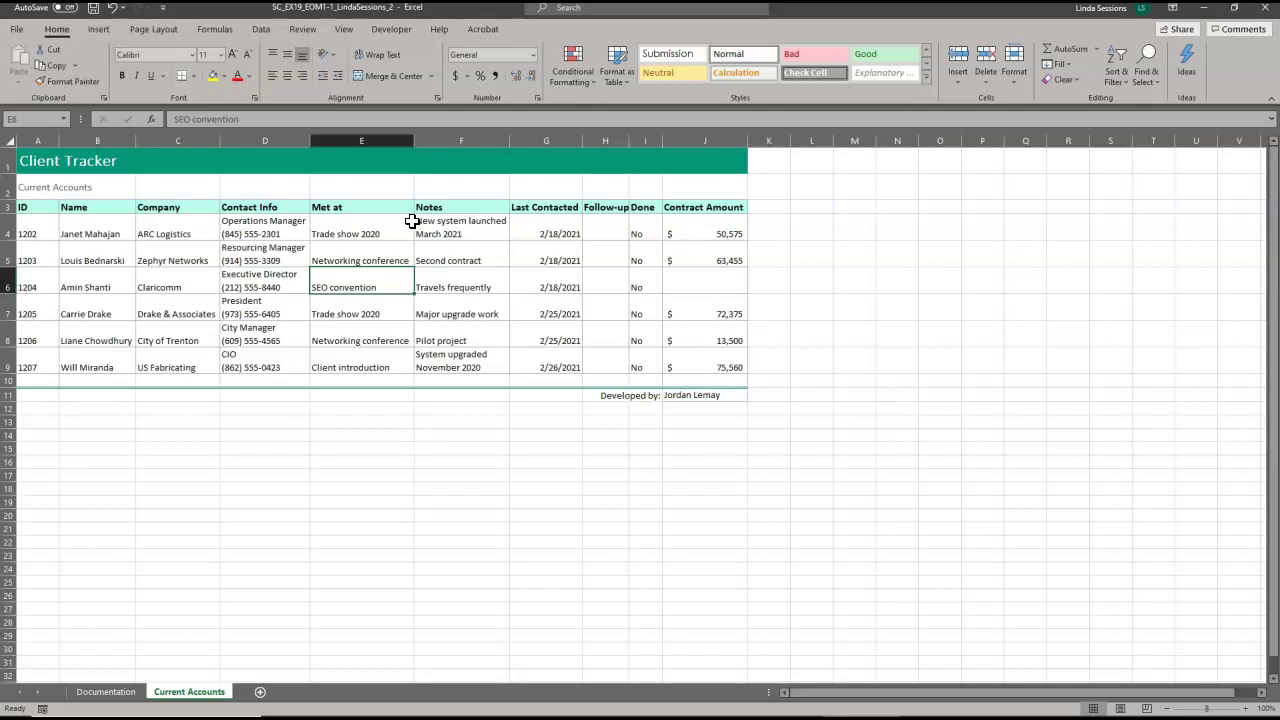
Enter =G4+14 in H4 so the first Follow-up date shows 3/4/2021.
click(601, 230)
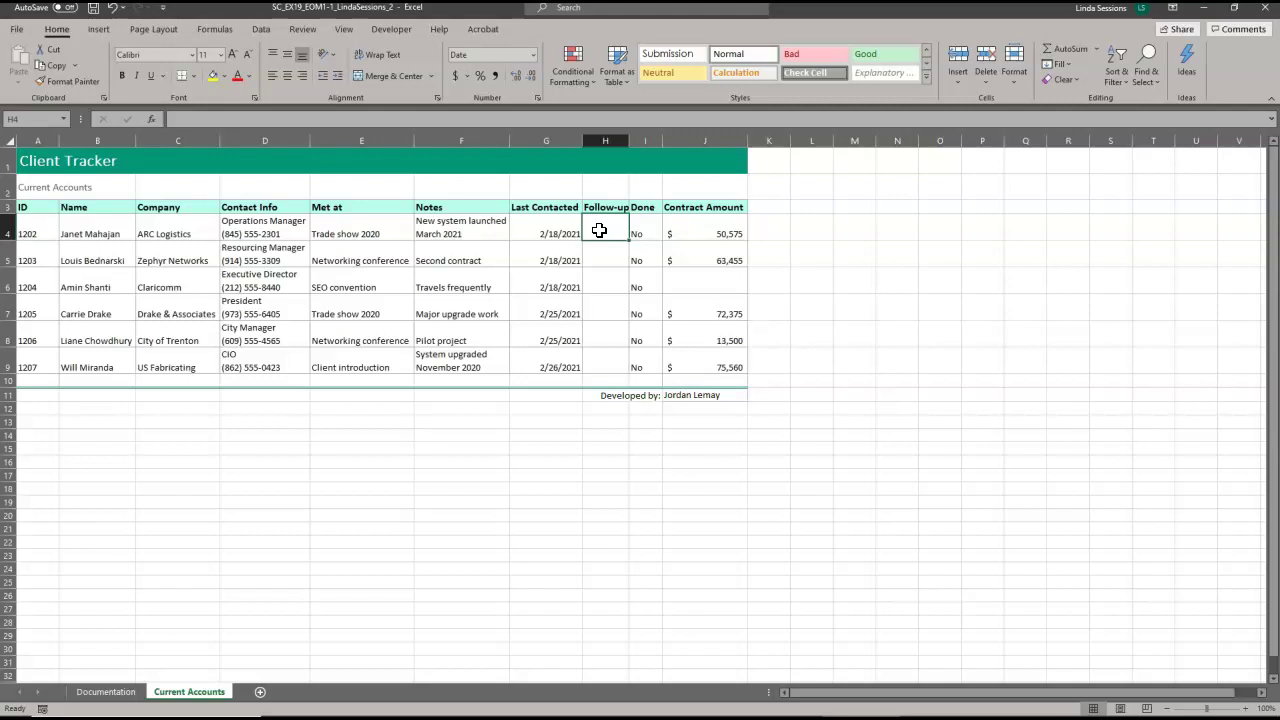
text(=)
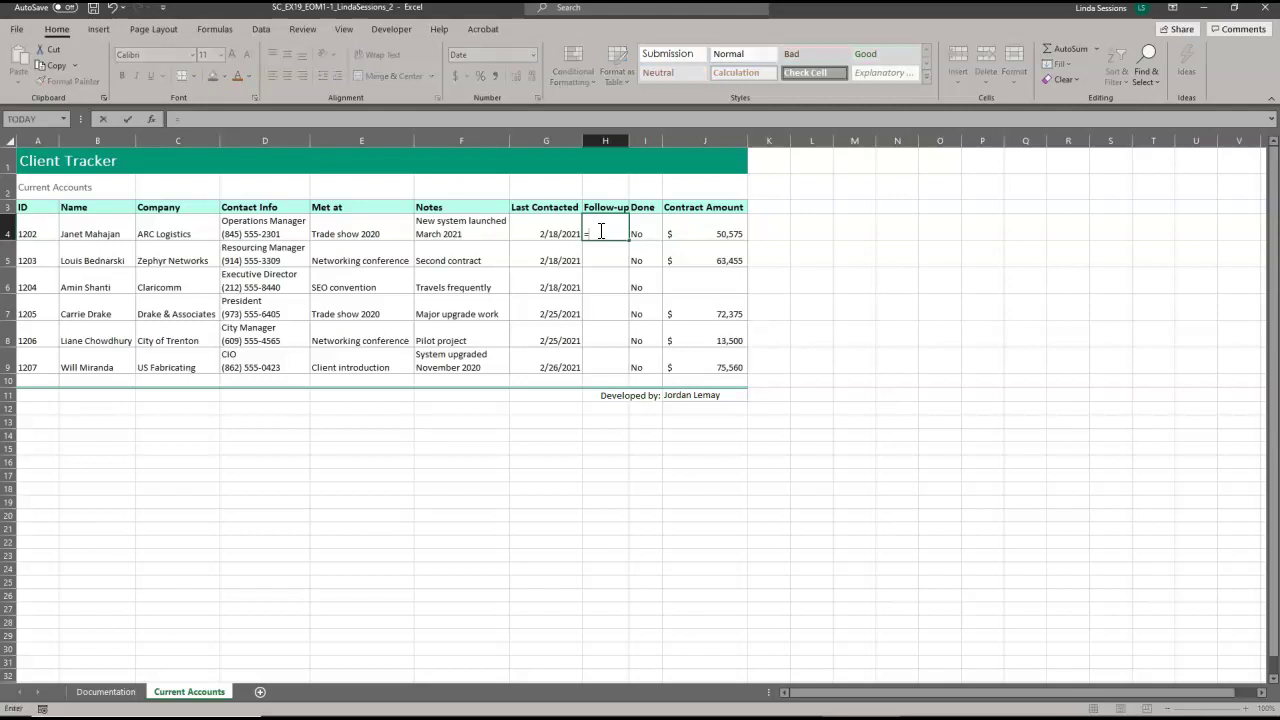
click(548, 226)
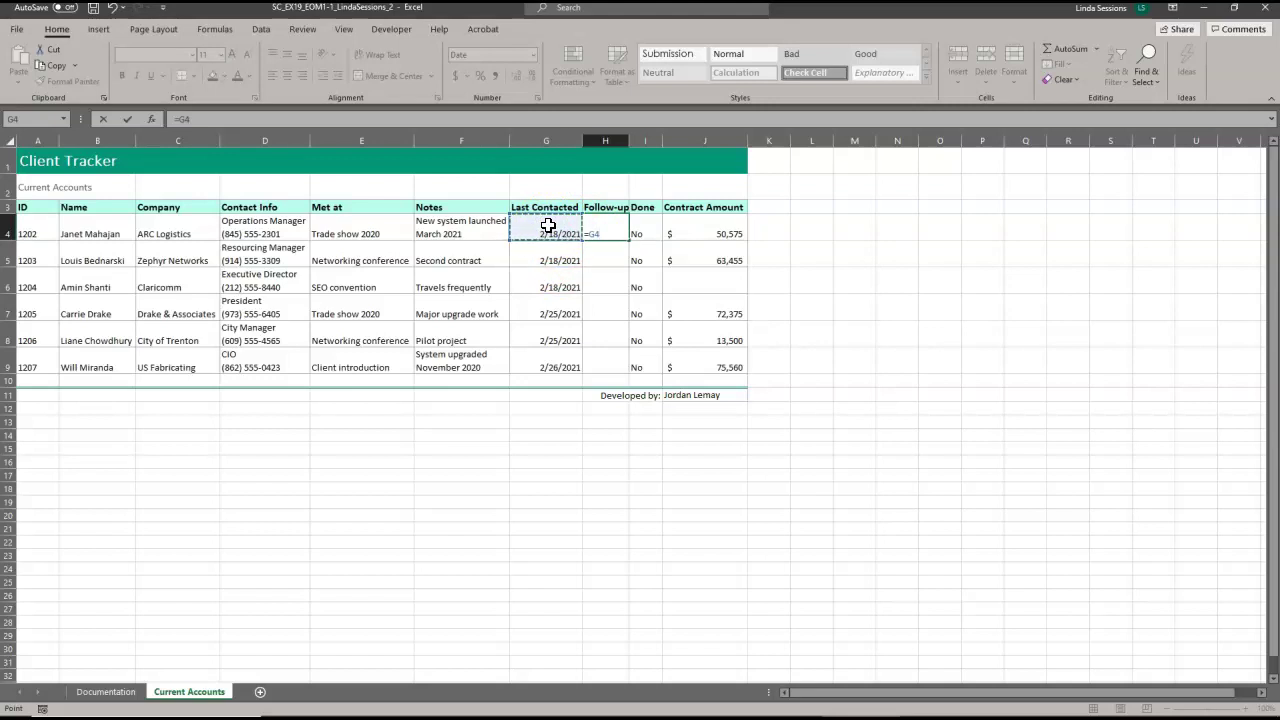
text(+14)
key(Return)
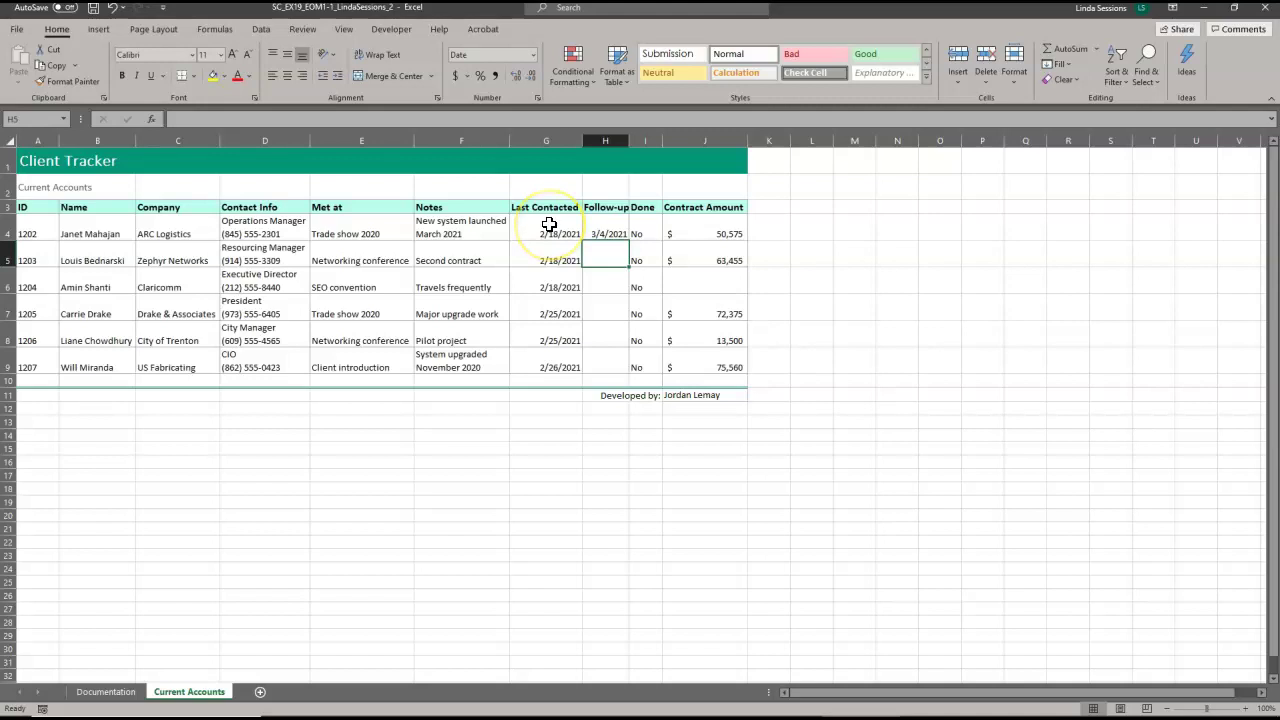
click(606, 228)
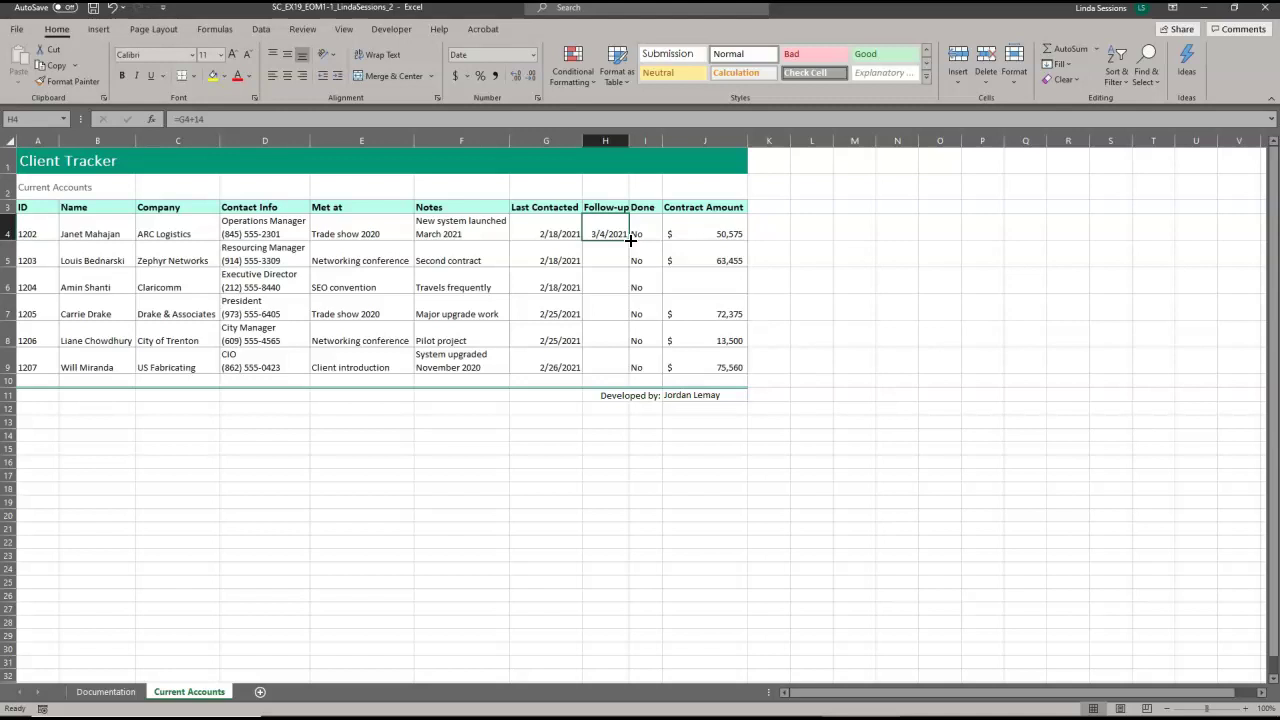
Fill the =G4+14 formula down H5:H9, giving follow-up dates through 3/12/2021.
drag(630, 240, 623, 367)
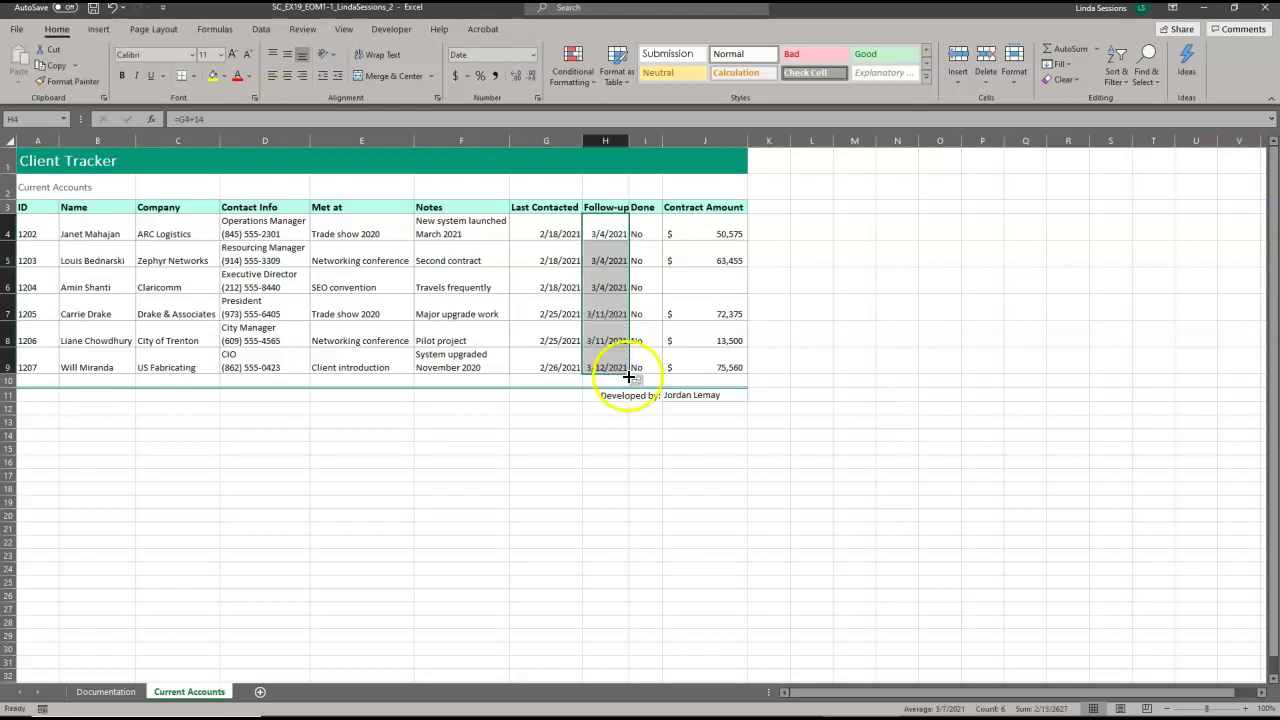
click(643, 383)
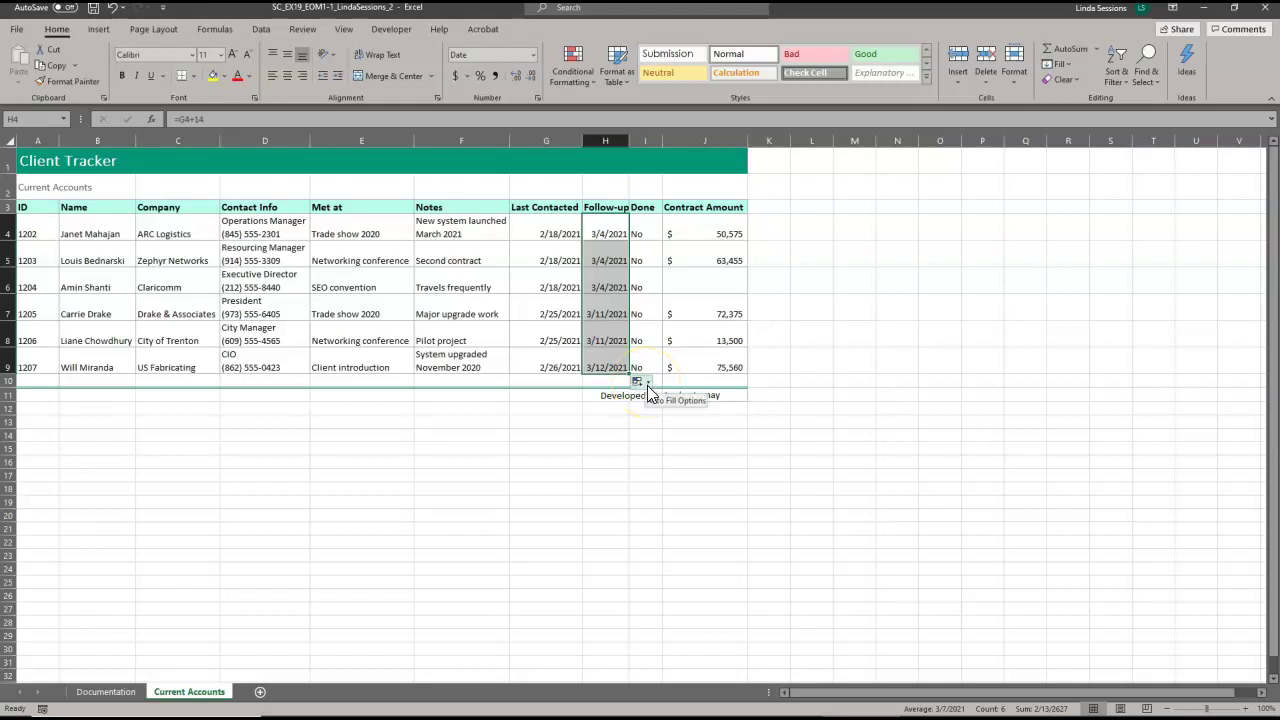
click(647, 386)
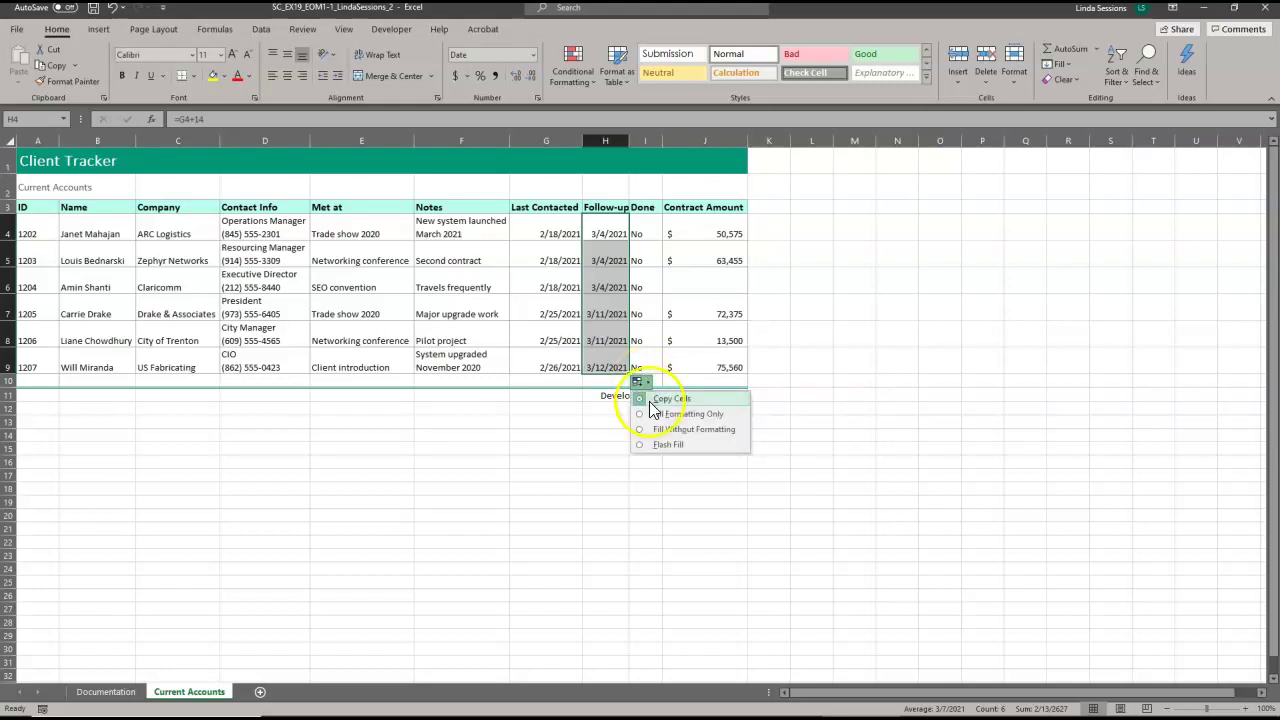
click(665, 414)
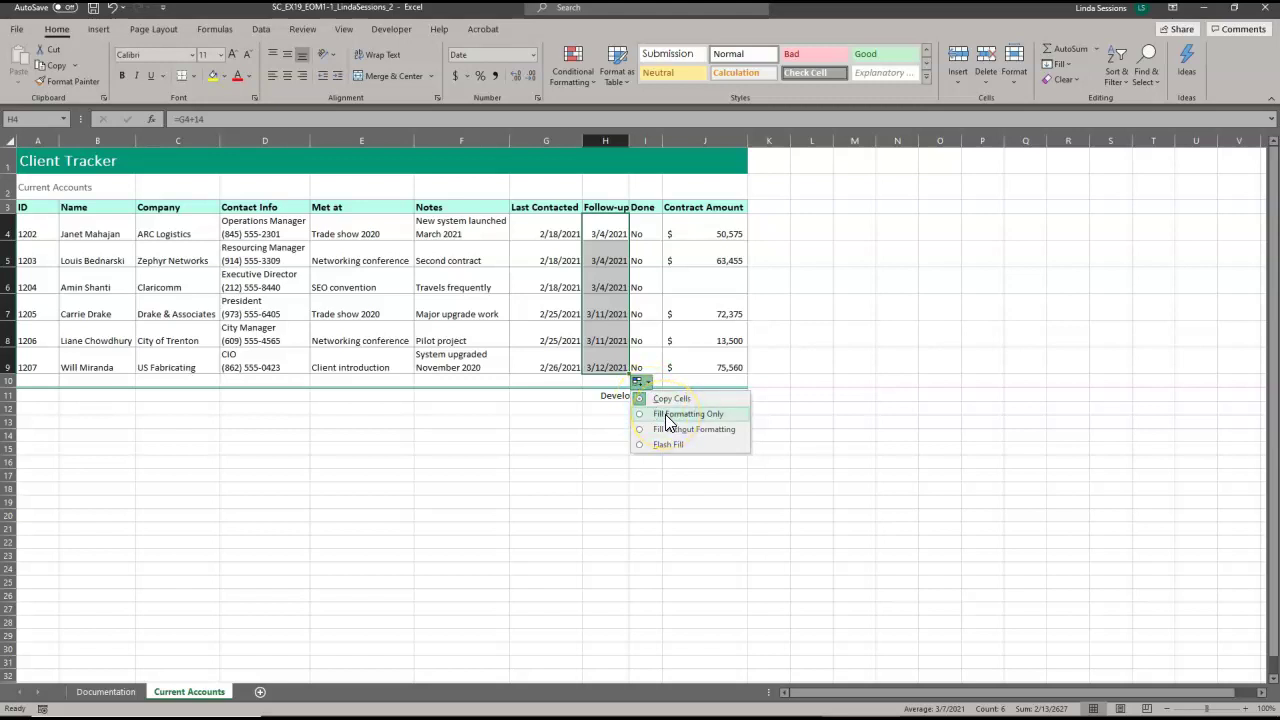
click(533, 421)
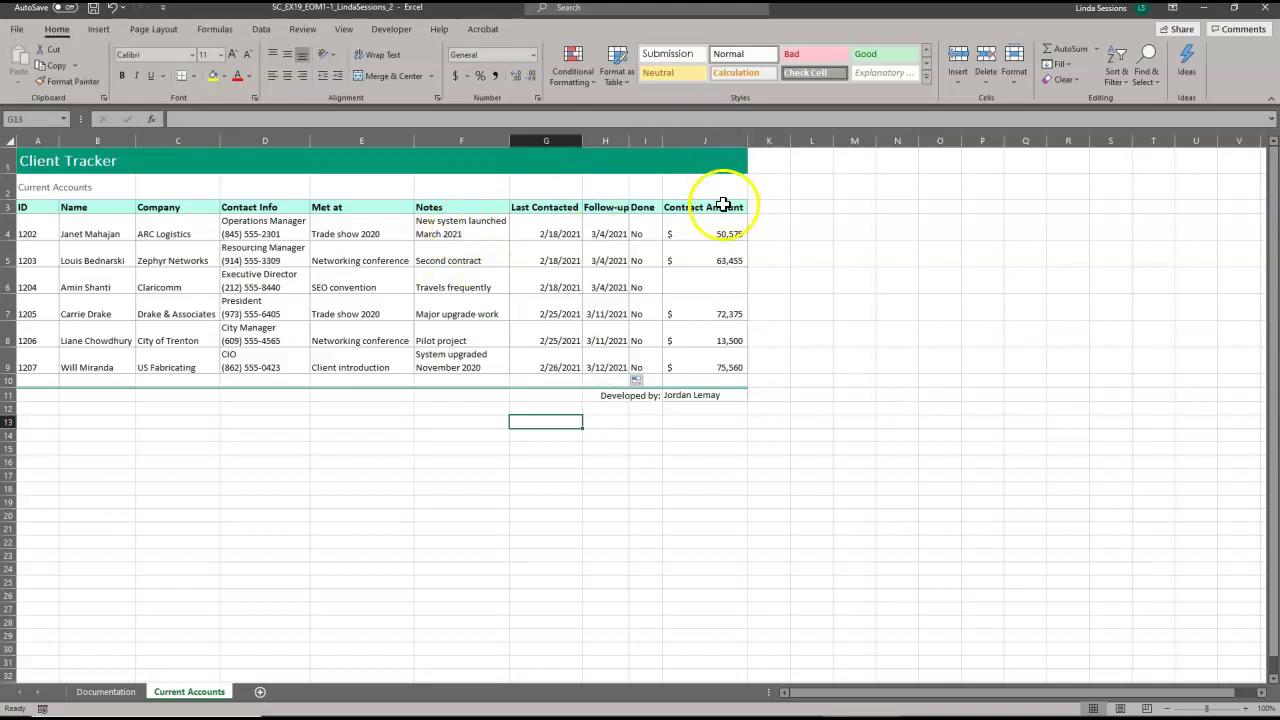
Enter 34675 as Claricomm's contract amount in J6.
click(709, 281)
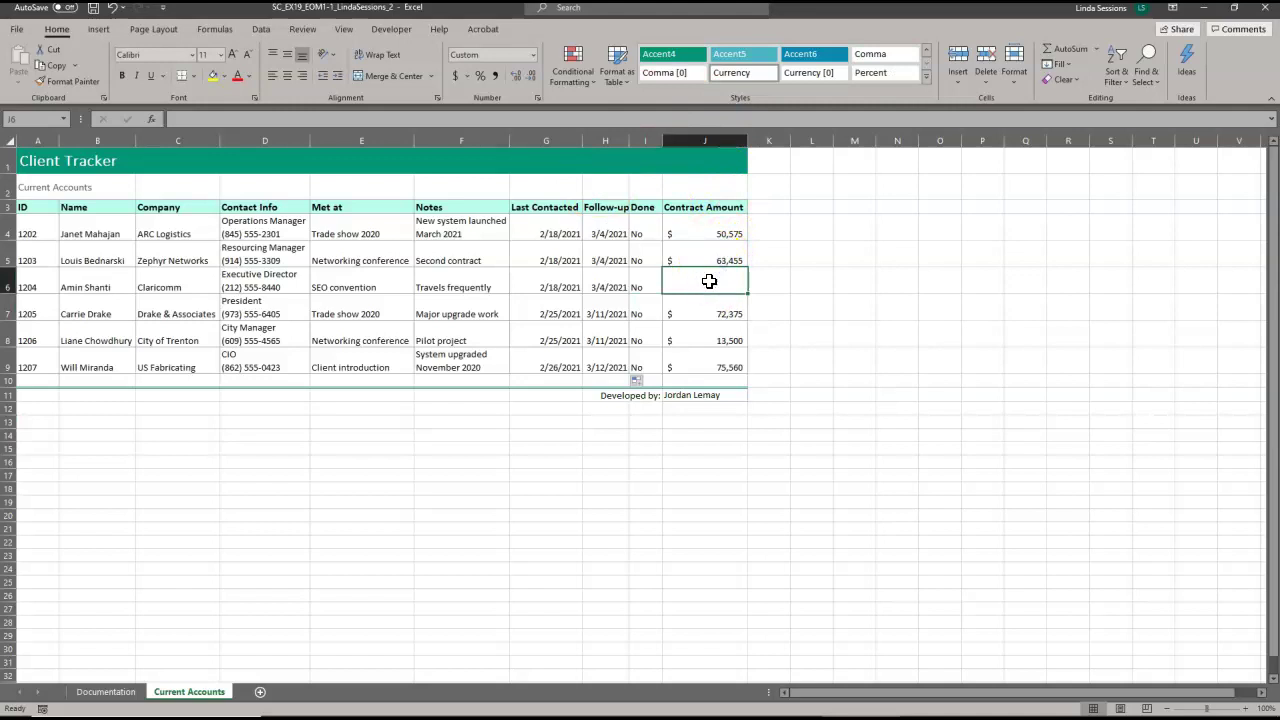
text(34675)
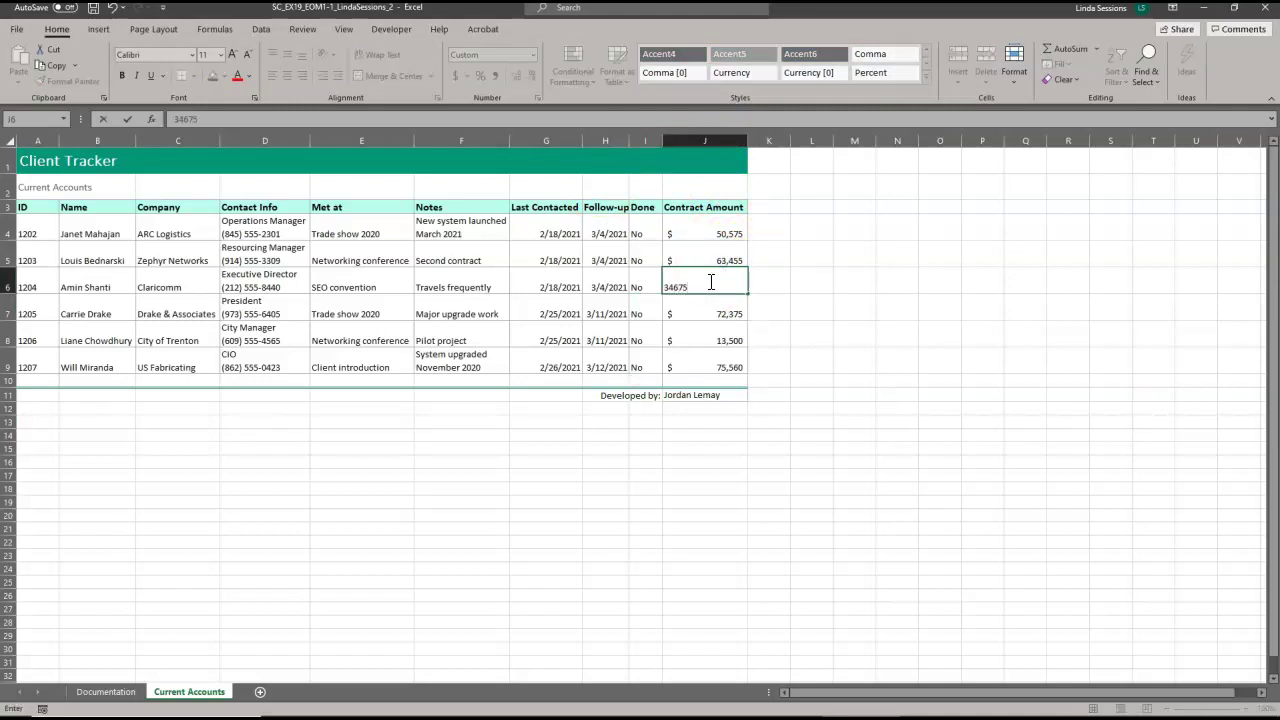
key(Return)
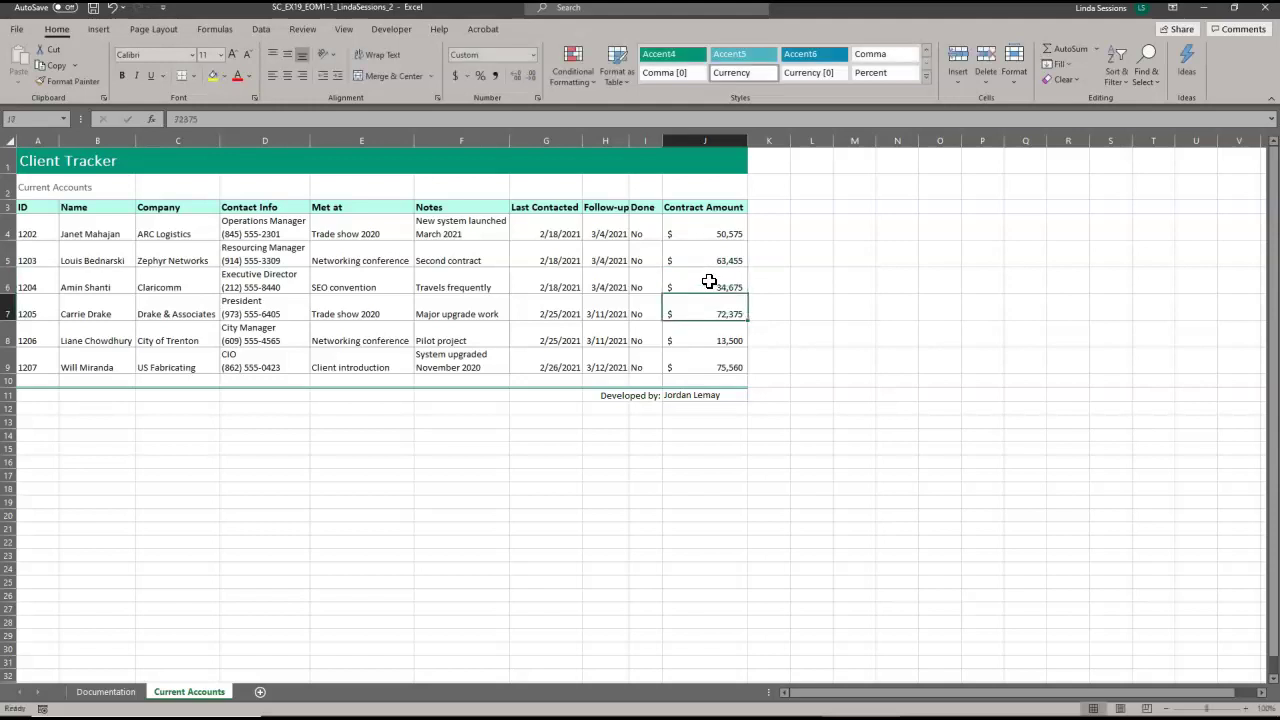
click(705, 283)
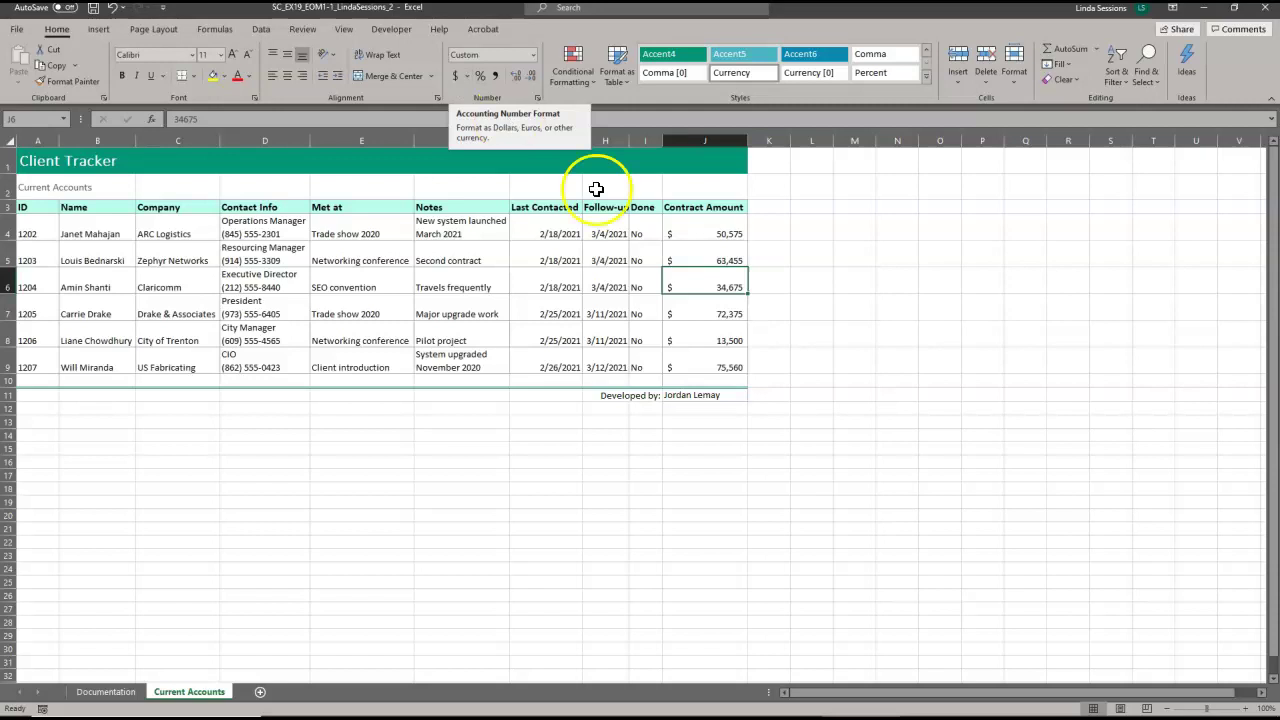
Total the contract amounts in J10 with =SUM(J4:J9), showing $310,140.
click(698, 382)
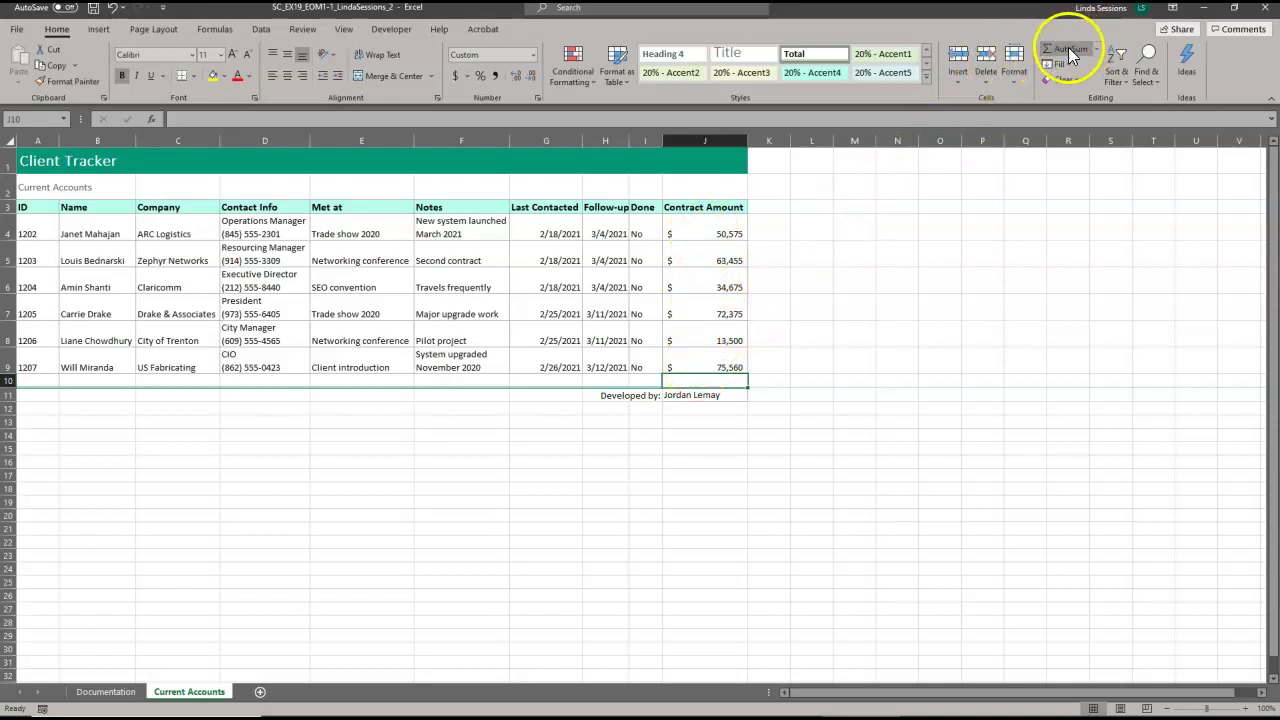
click(1100, 50)
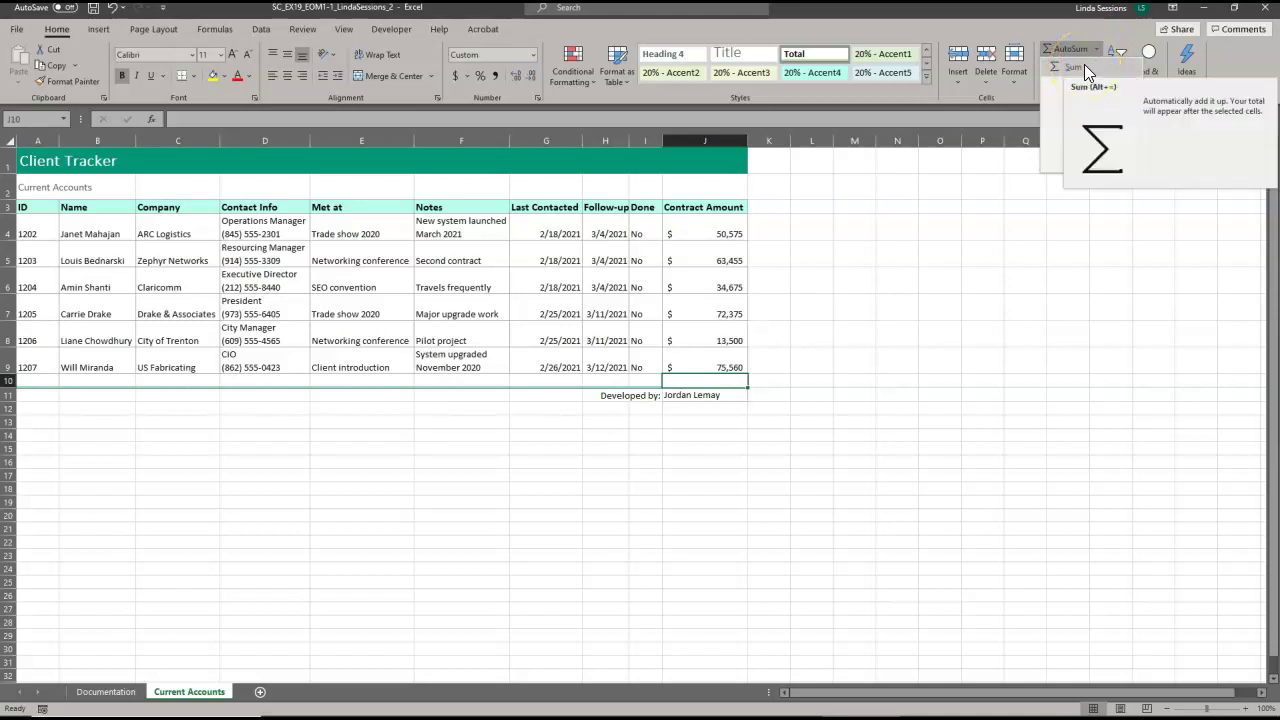
click(1084, 66)
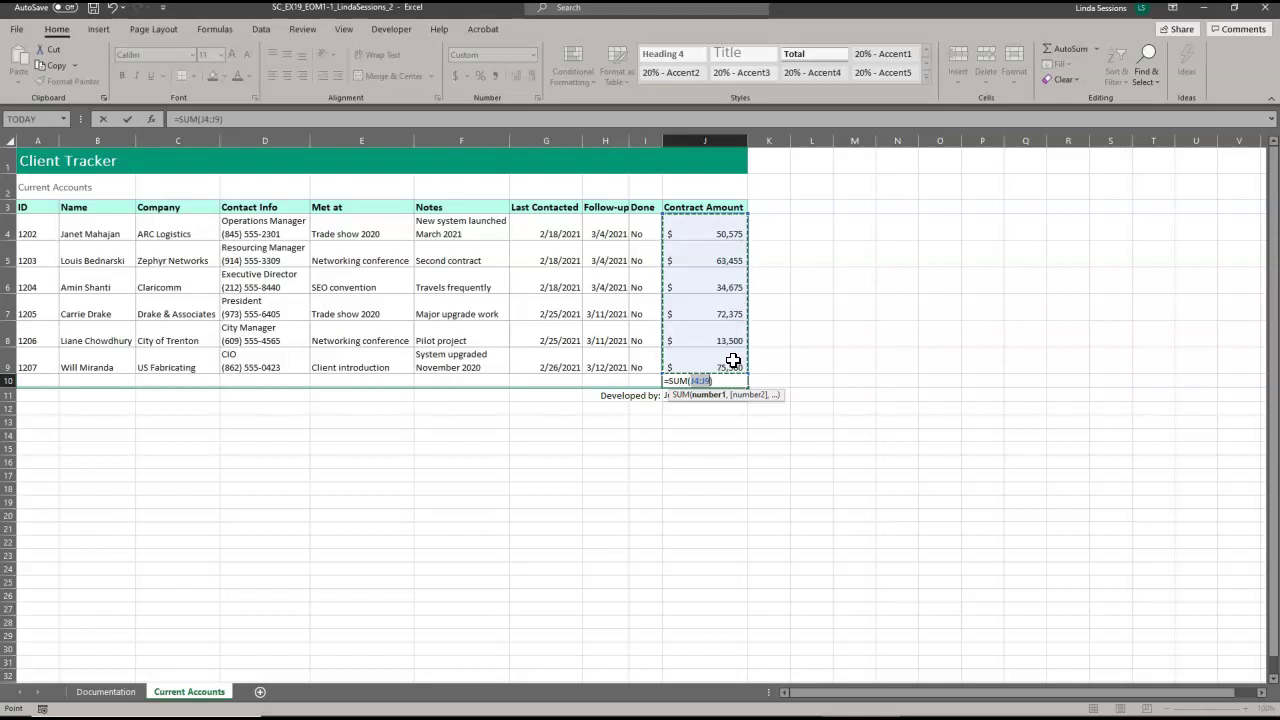
key(Return)
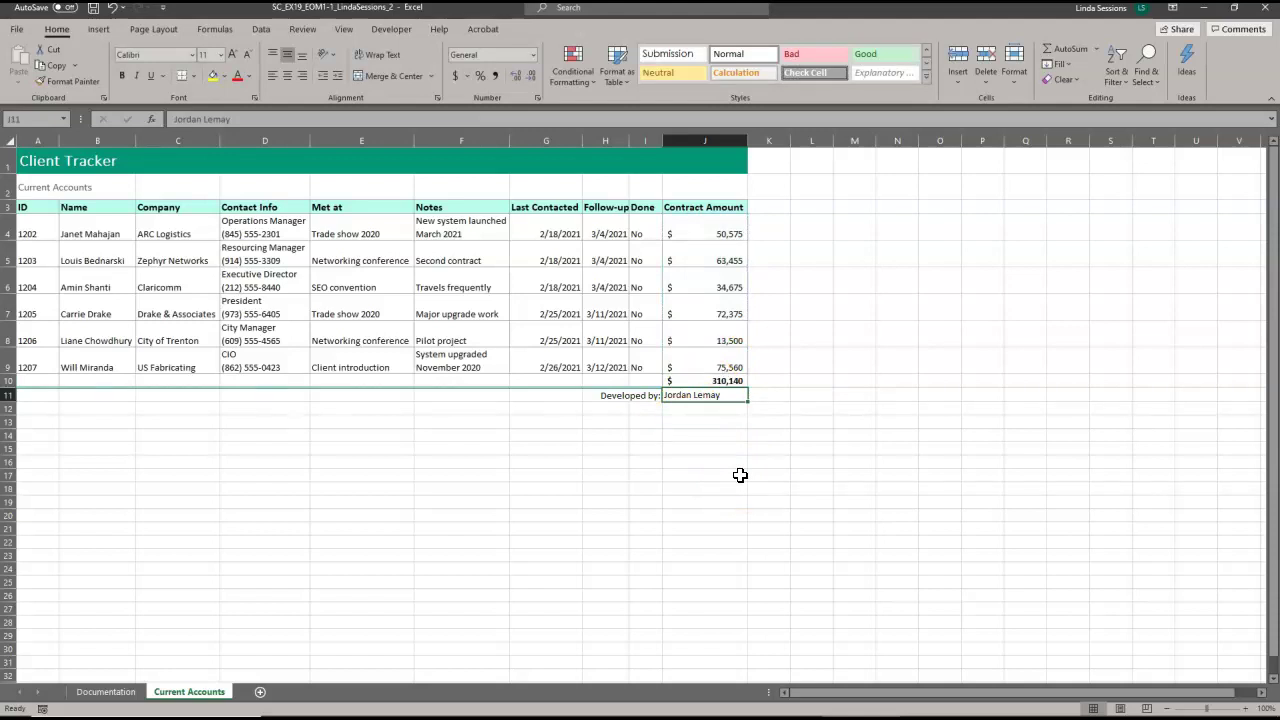
Switch the Current Accounts page orientation to Landscape.
click(155, 29)
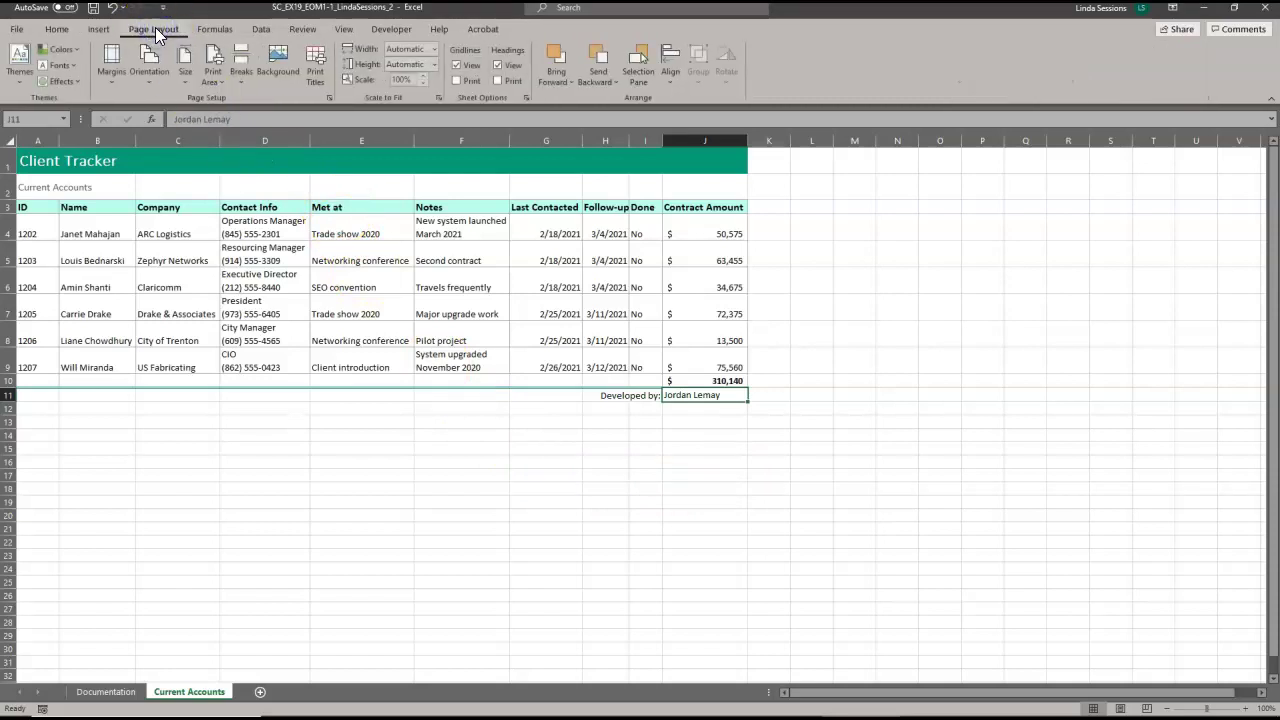
click(149, 78)
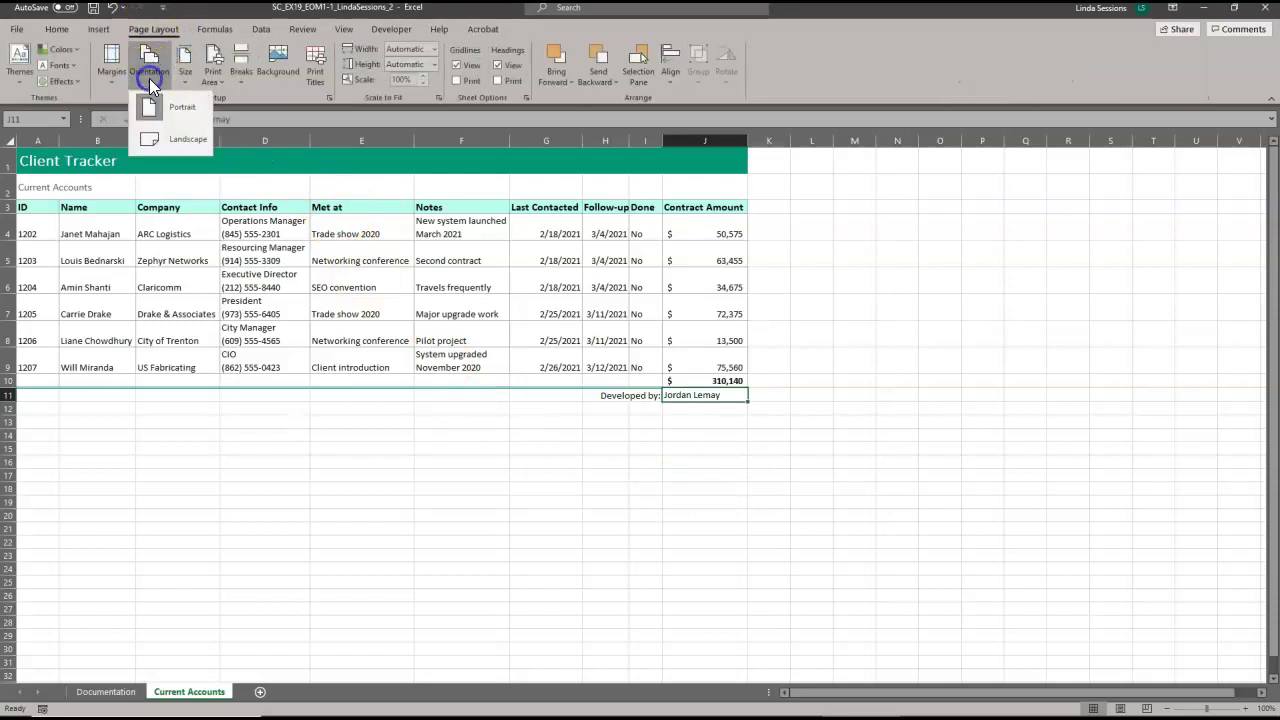
click(147, 139)
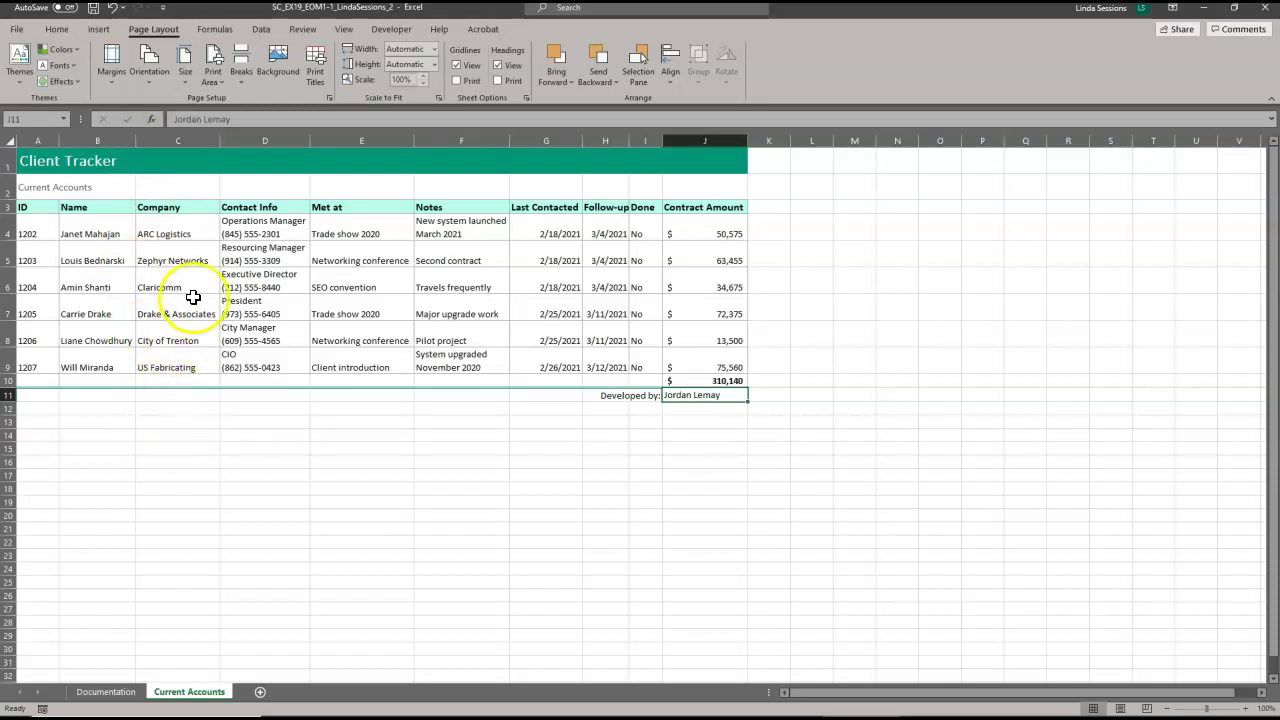
Scale the sheet in Page Setup to fit 1 page wide by 1 page tall.
click(330, 96)
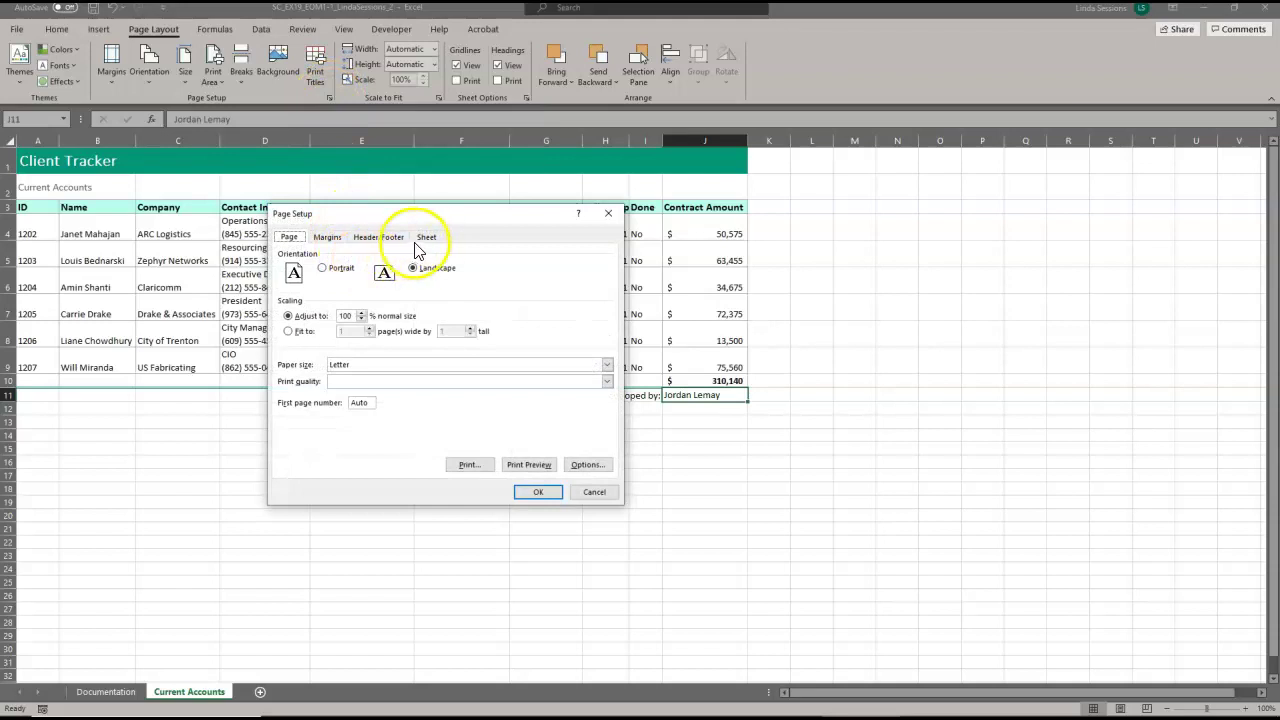
click(289, 332)
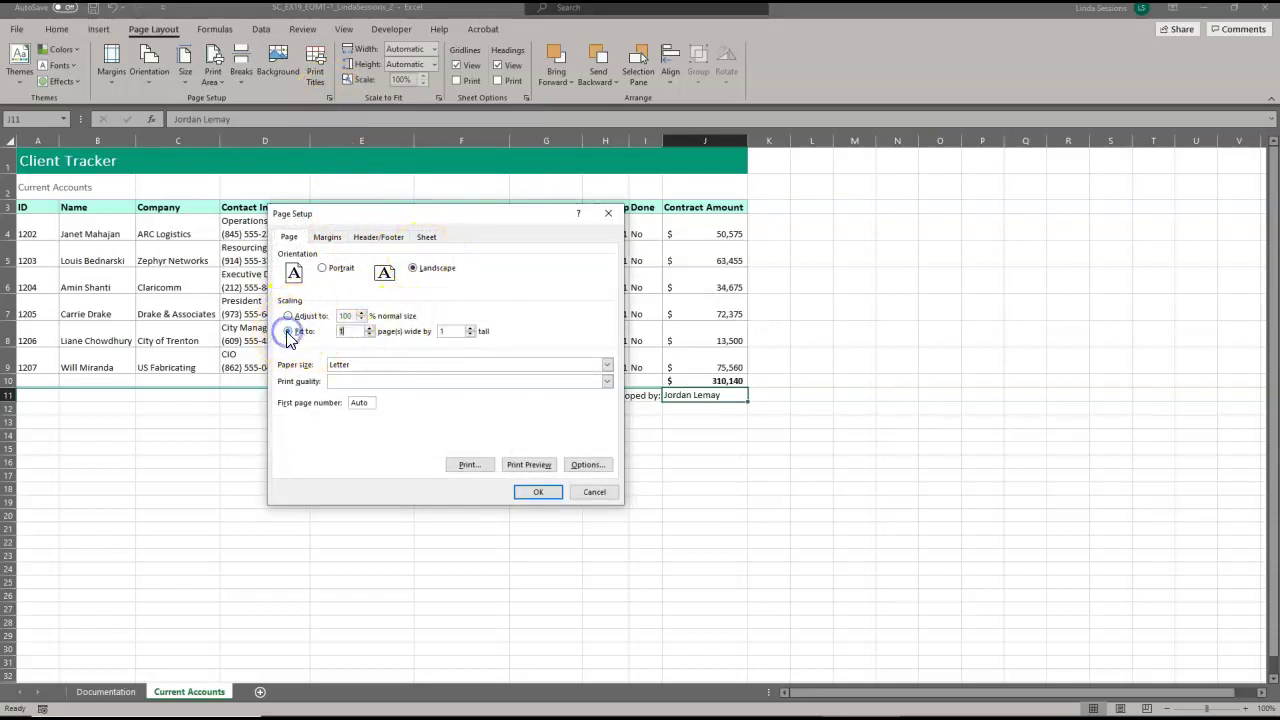
click(537, 492)
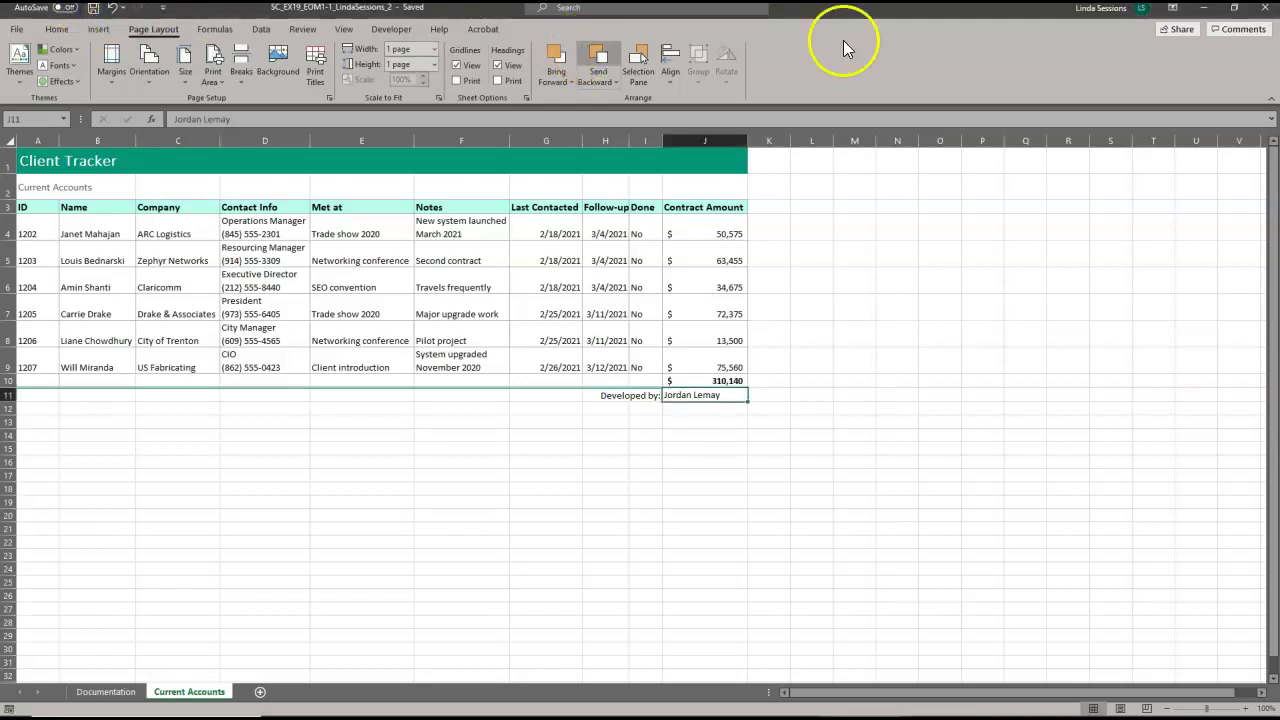
Close Excel and upload the _2 project workbook from Desktop > Excel FL 2020 to MindTap.
click(1265, 18)
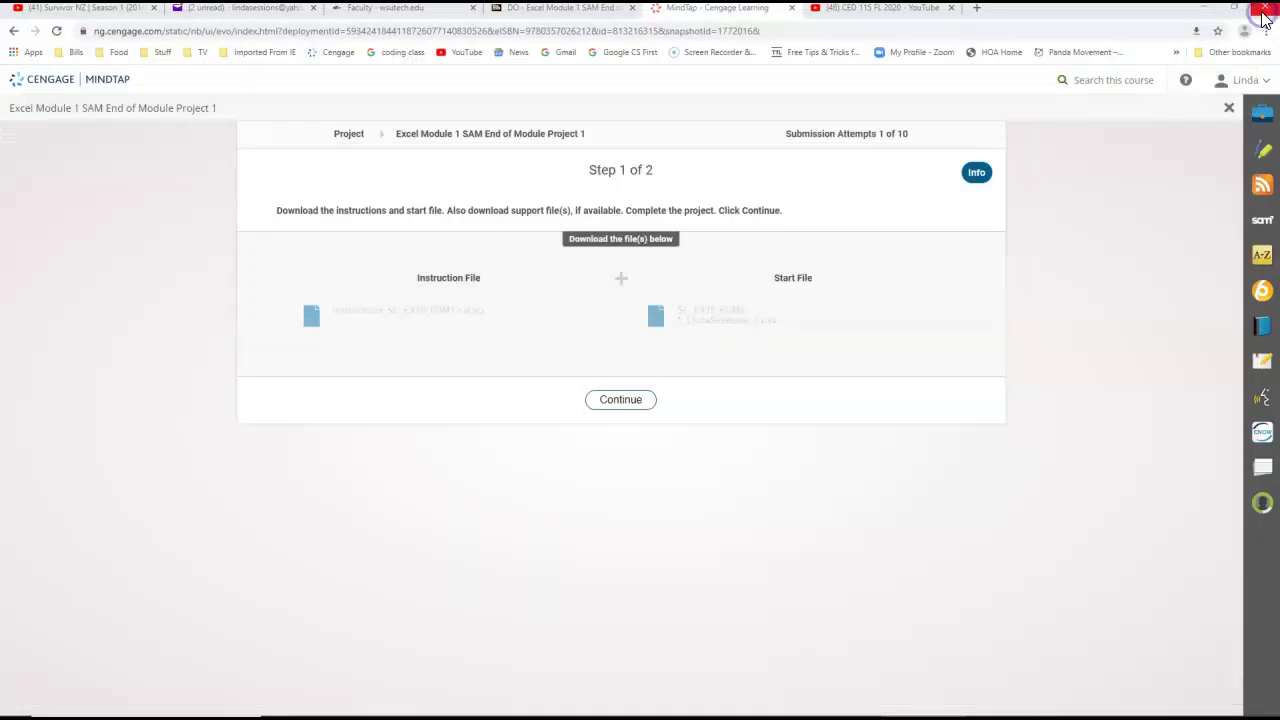
click(621, 400)
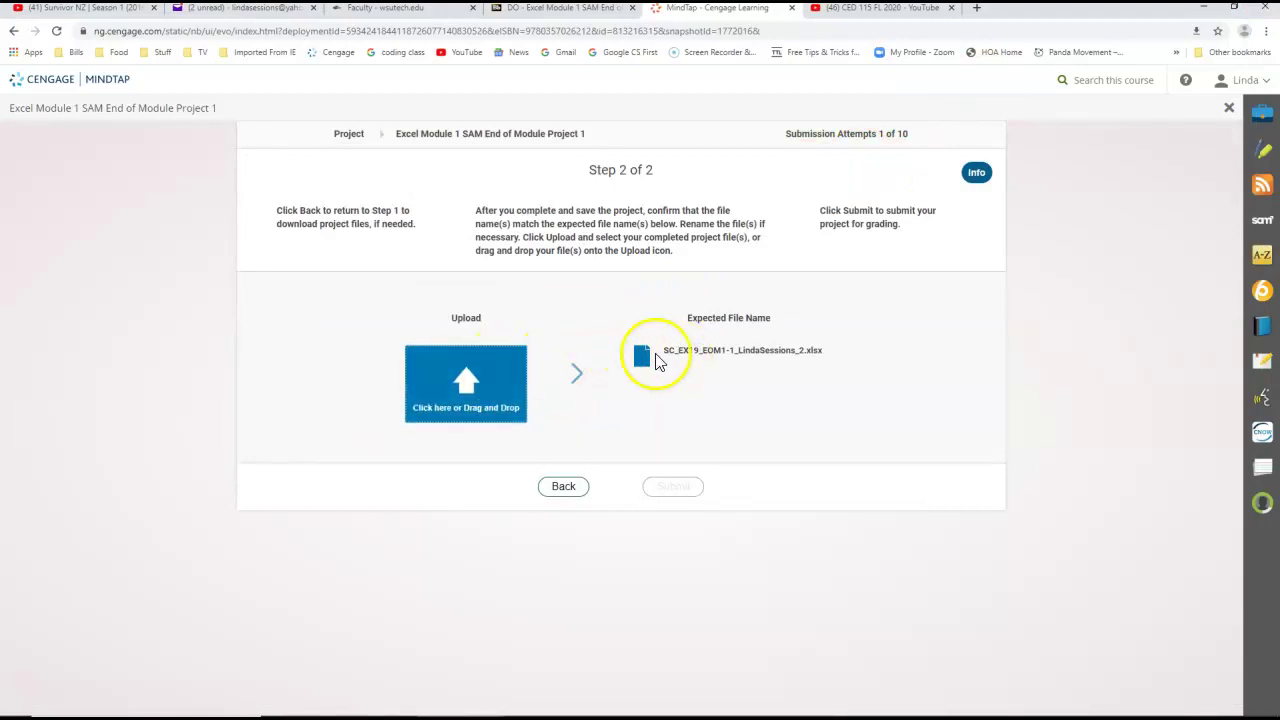
click(467, 388)
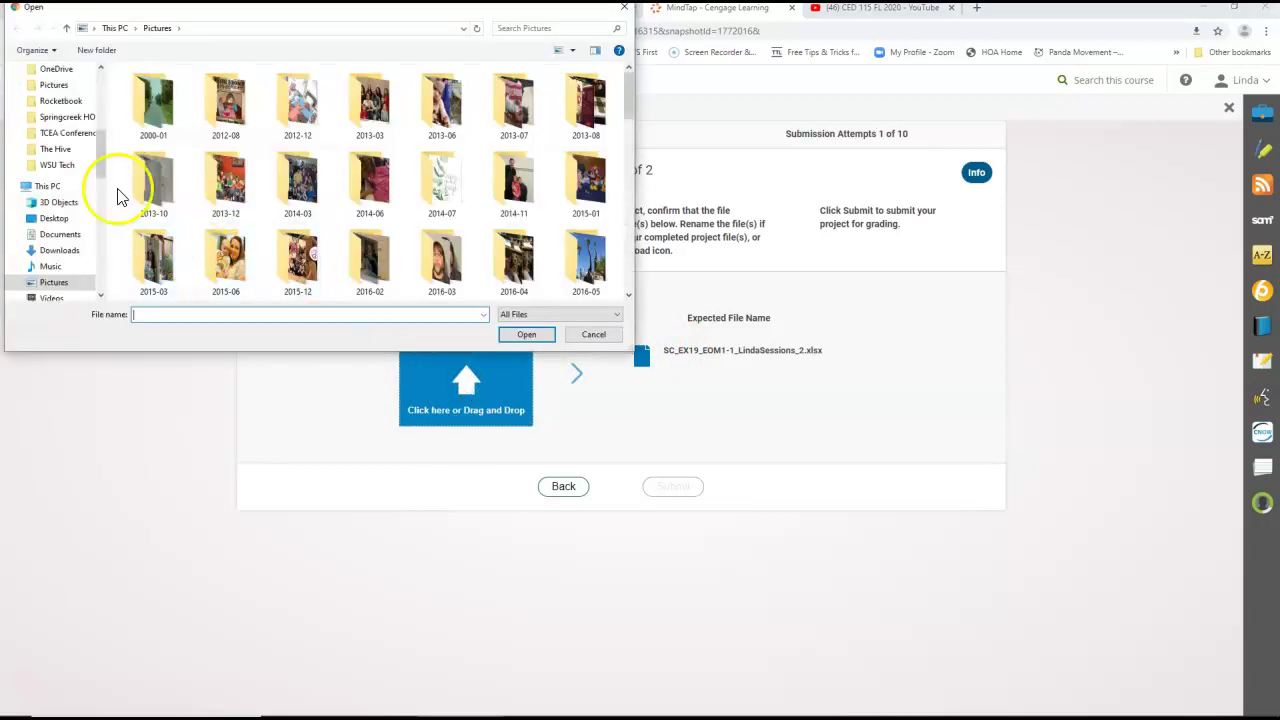
drag(100, 163, 100, 103)
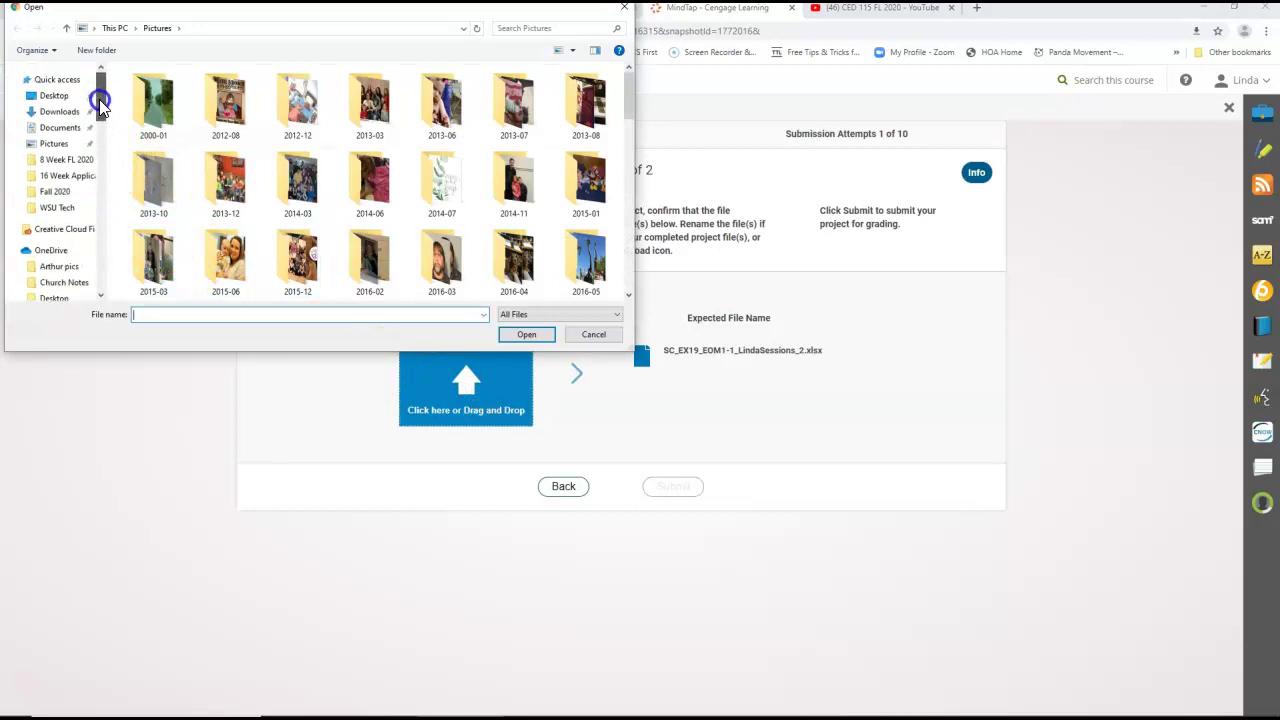
click(42, 130)
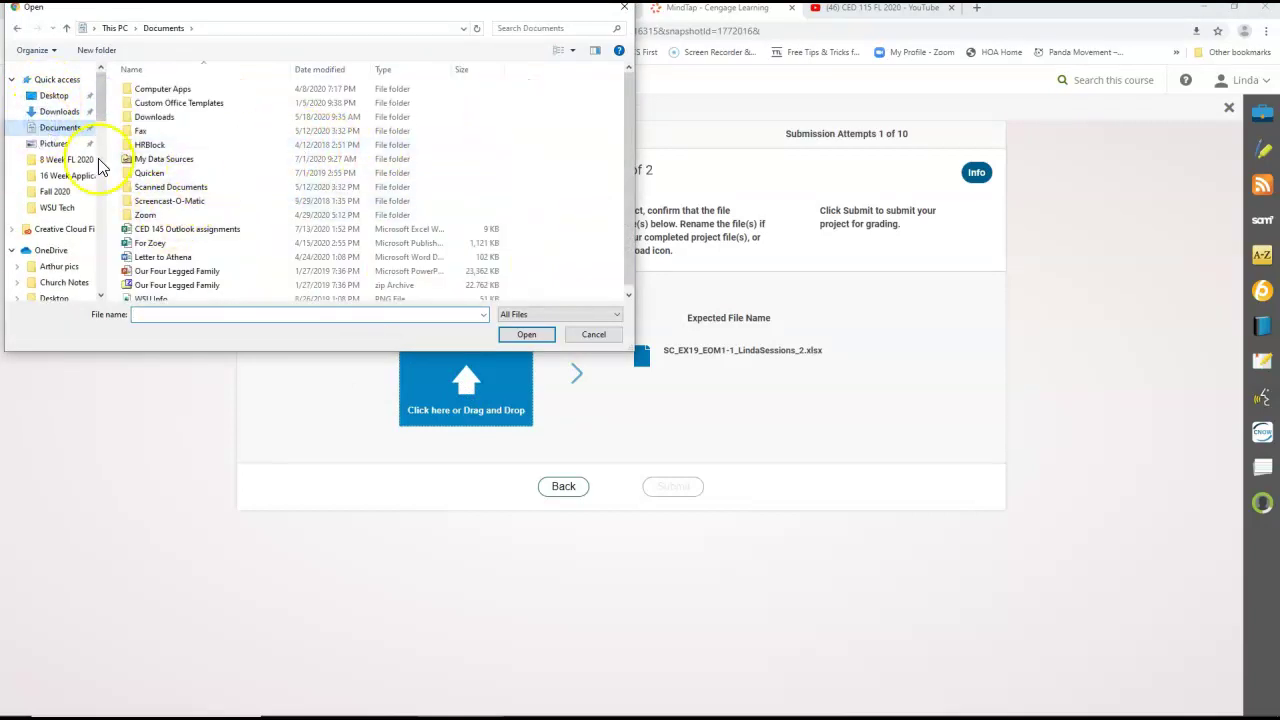
click(38, 97)
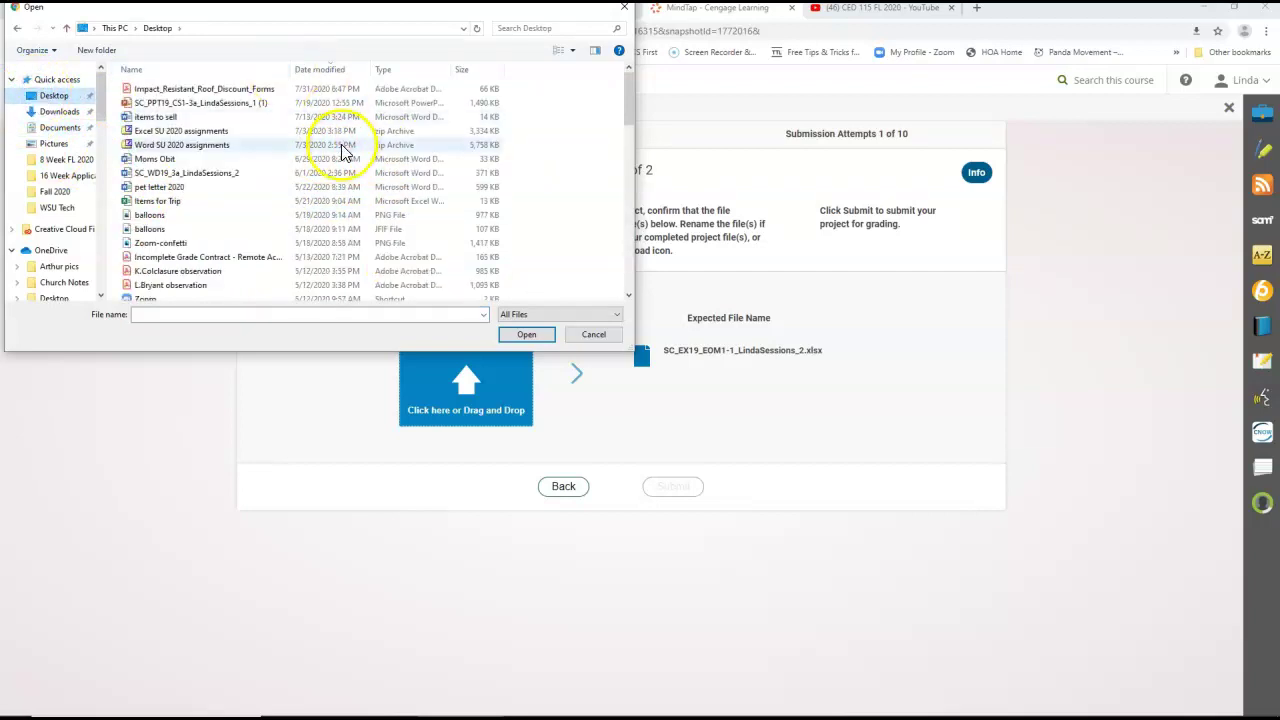
drag(633, 107, 608, 288)
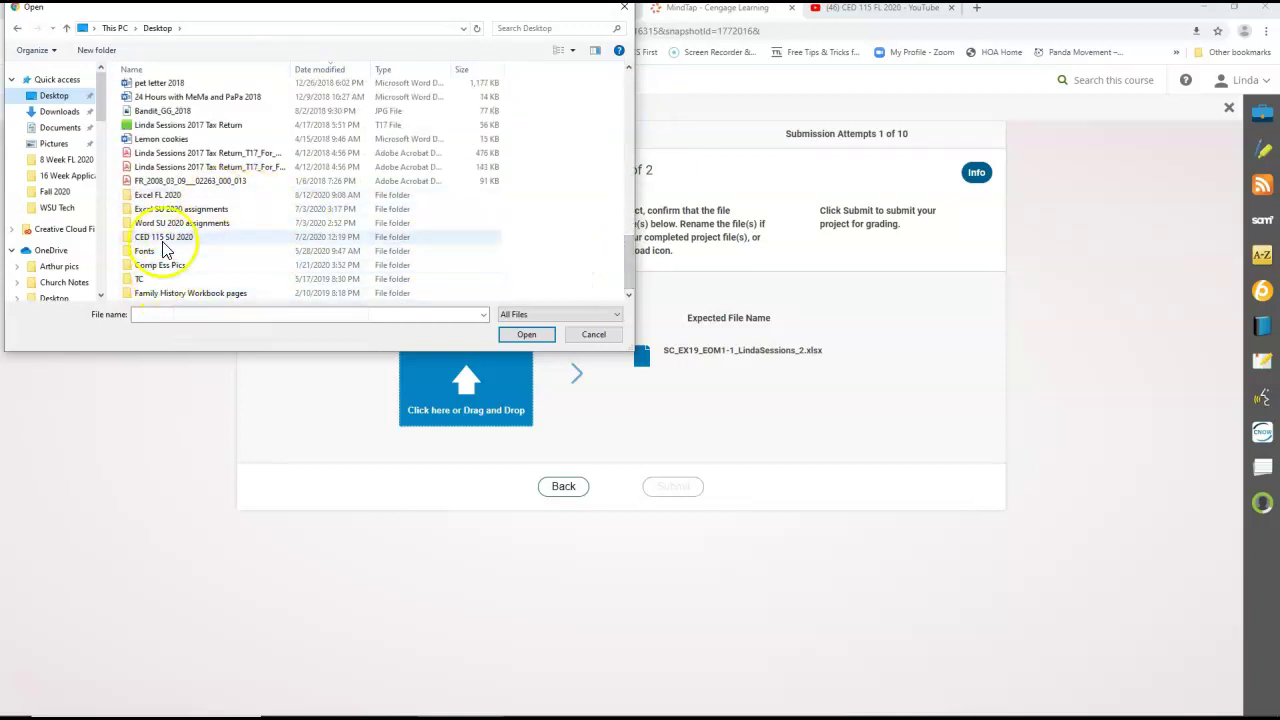
double_click(153, 196)
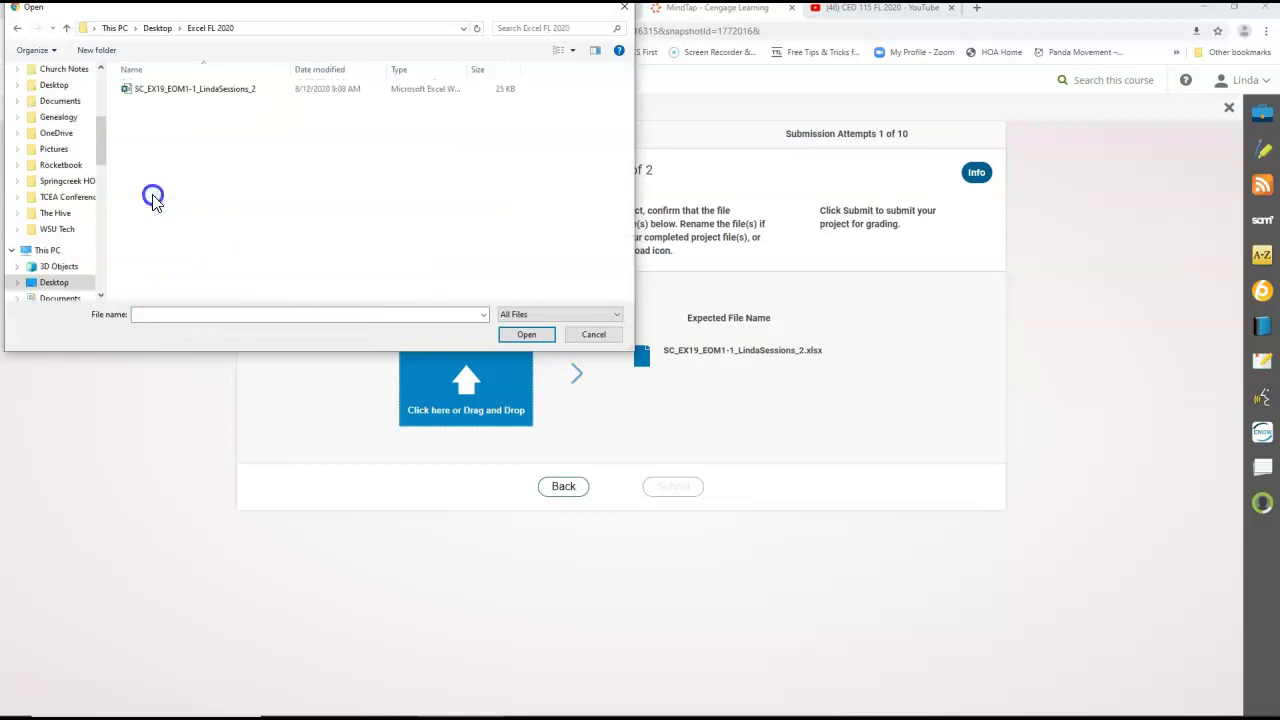
click(166, 88)
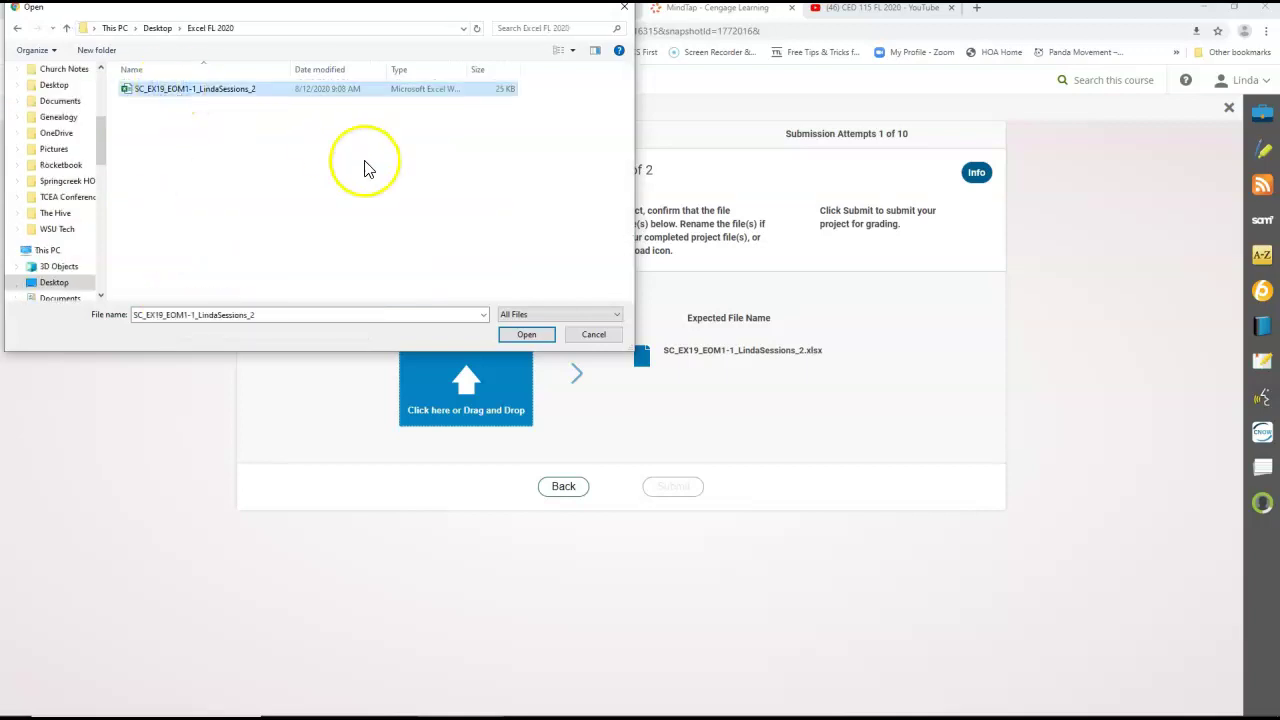
click(524, 335)
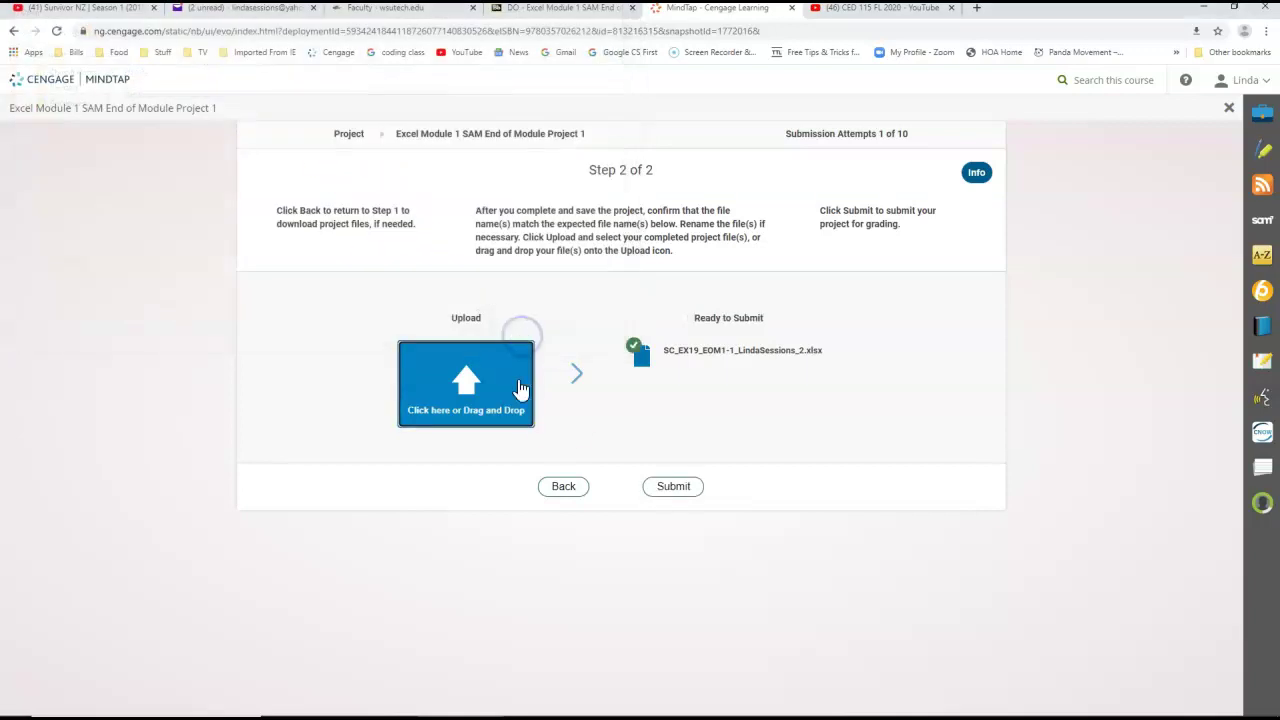
Submit the project, then download and open its graded summary report.
click(675, 490)
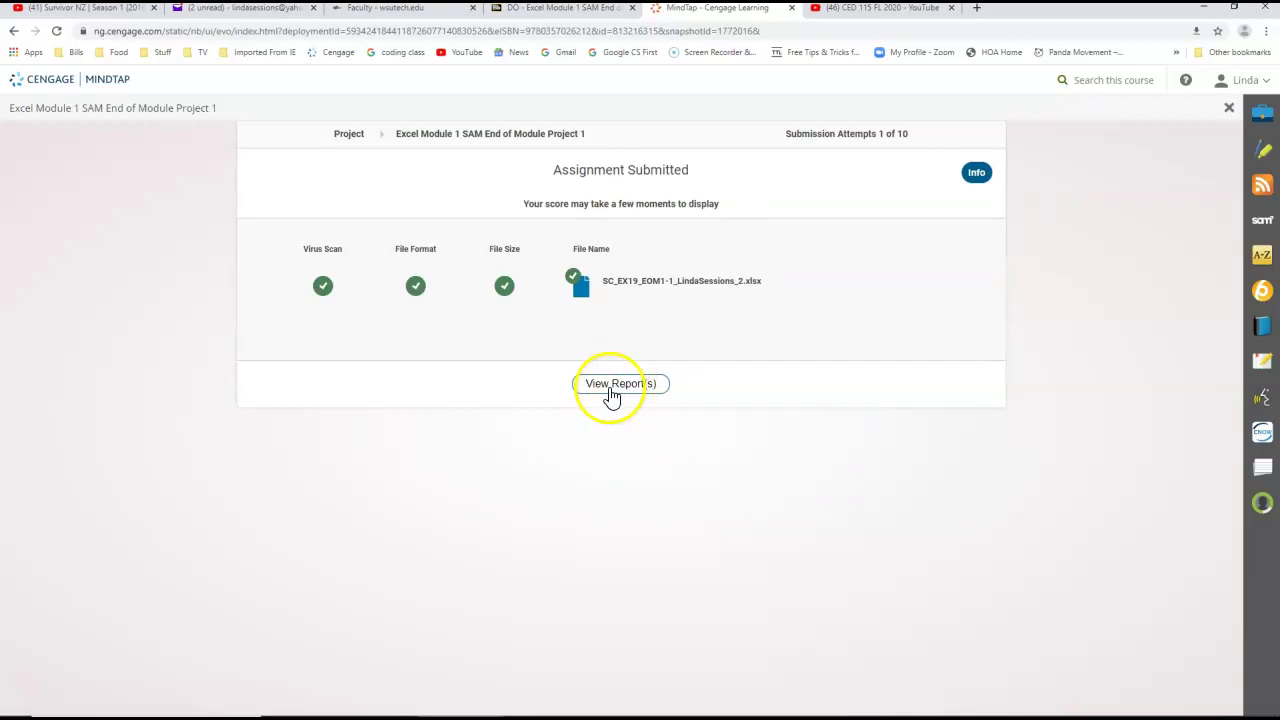
click(610, 392)
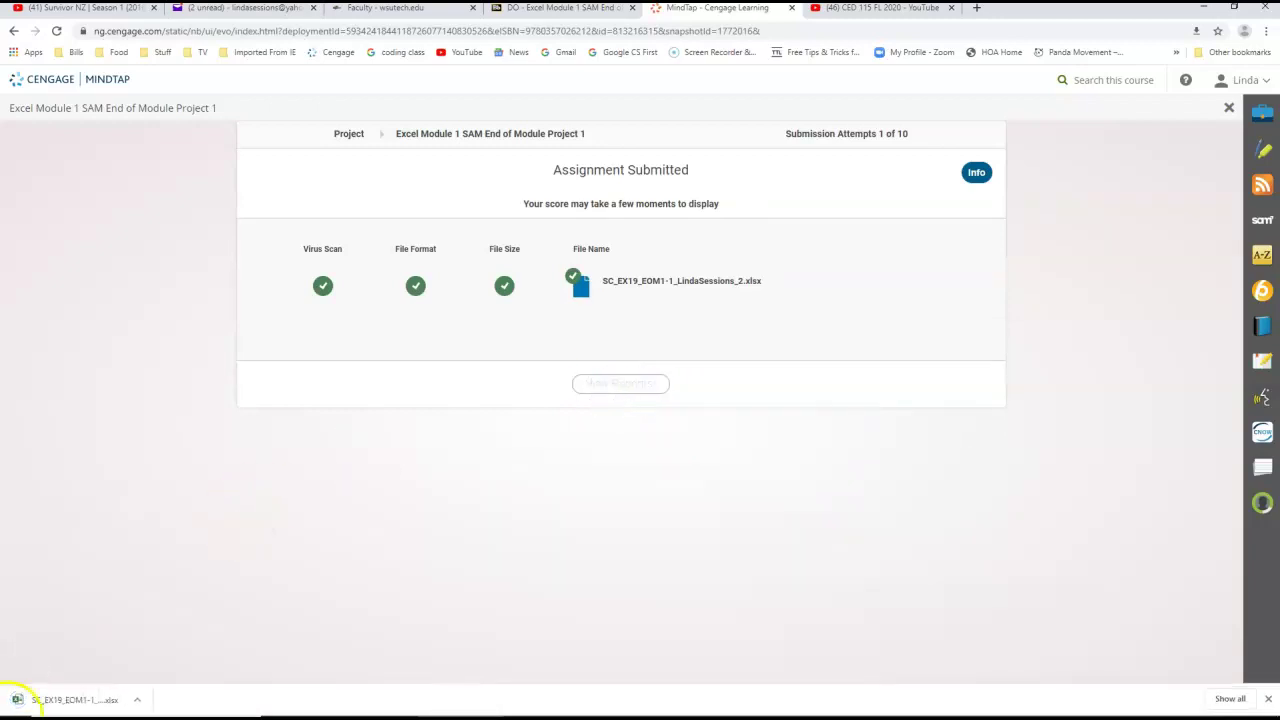
click(88, 698)
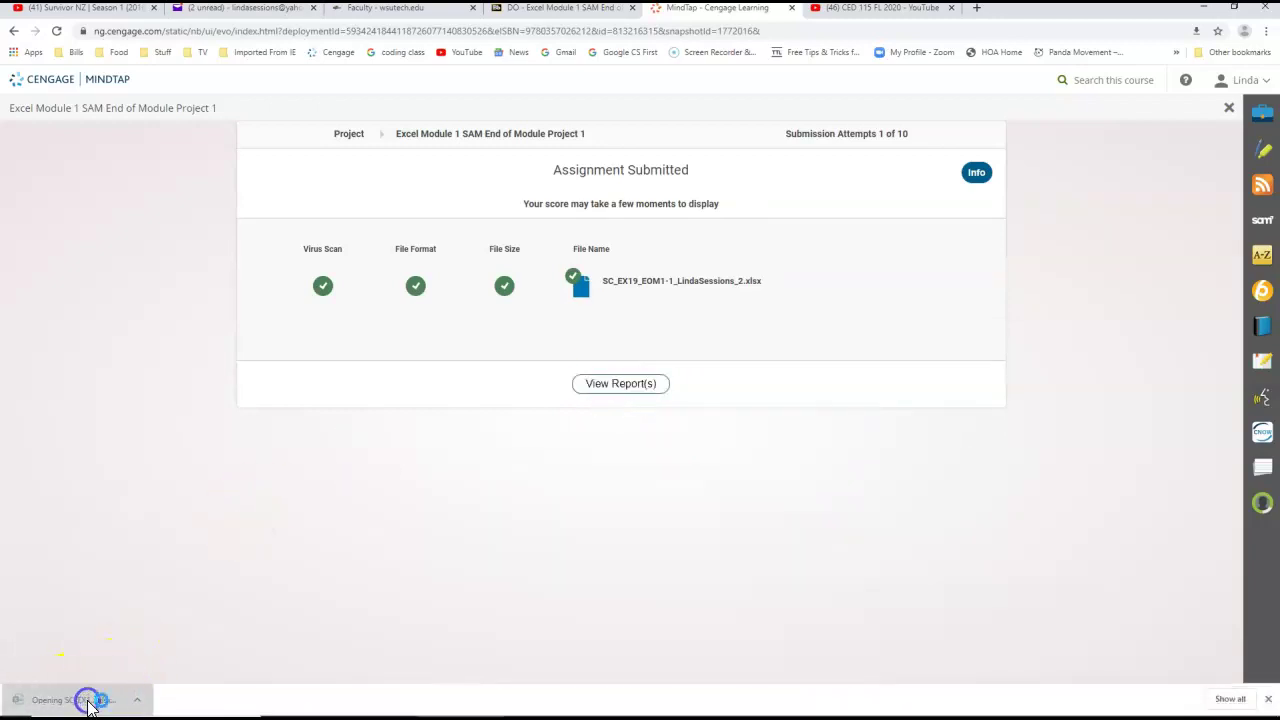